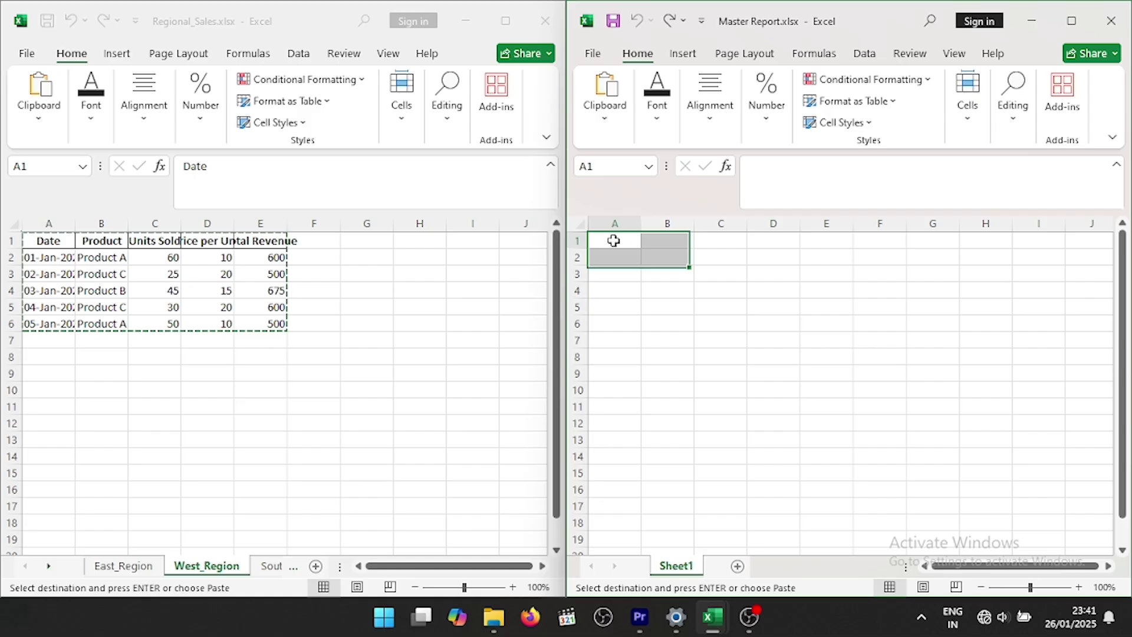
Paste the copied West_Region table into Master Report A1 and bring up the South-Region workbook
right_click(613, 241)
left_click(641, 209)
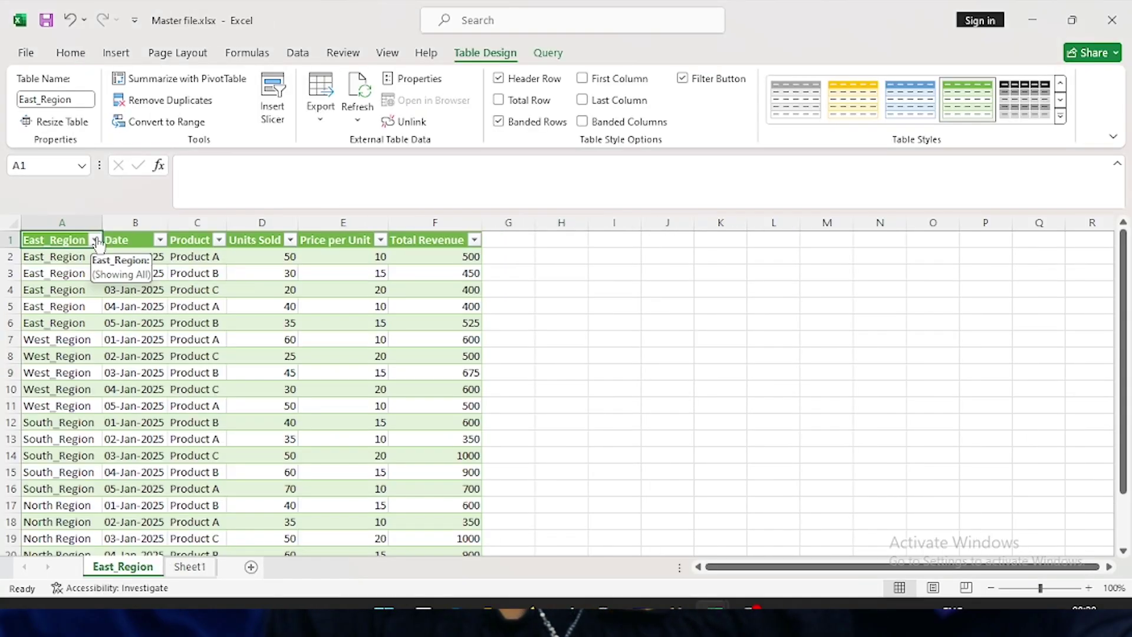
left_click(95, 240)
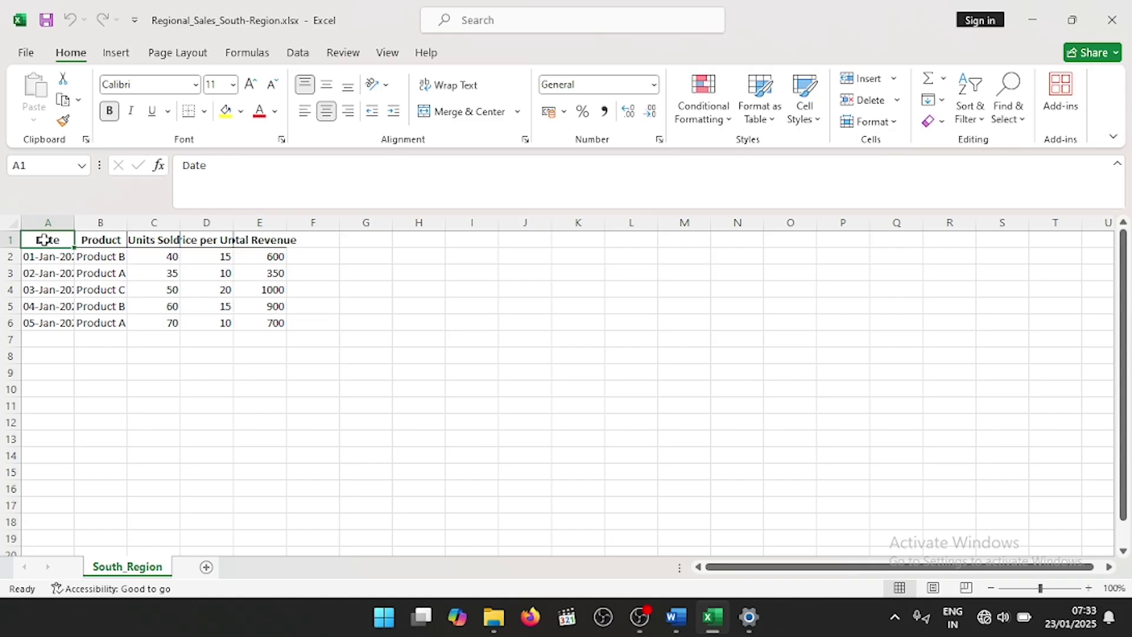
Convert the South_Region range A1:E6 into Table1, keeping the header row
key("ctrl+t")
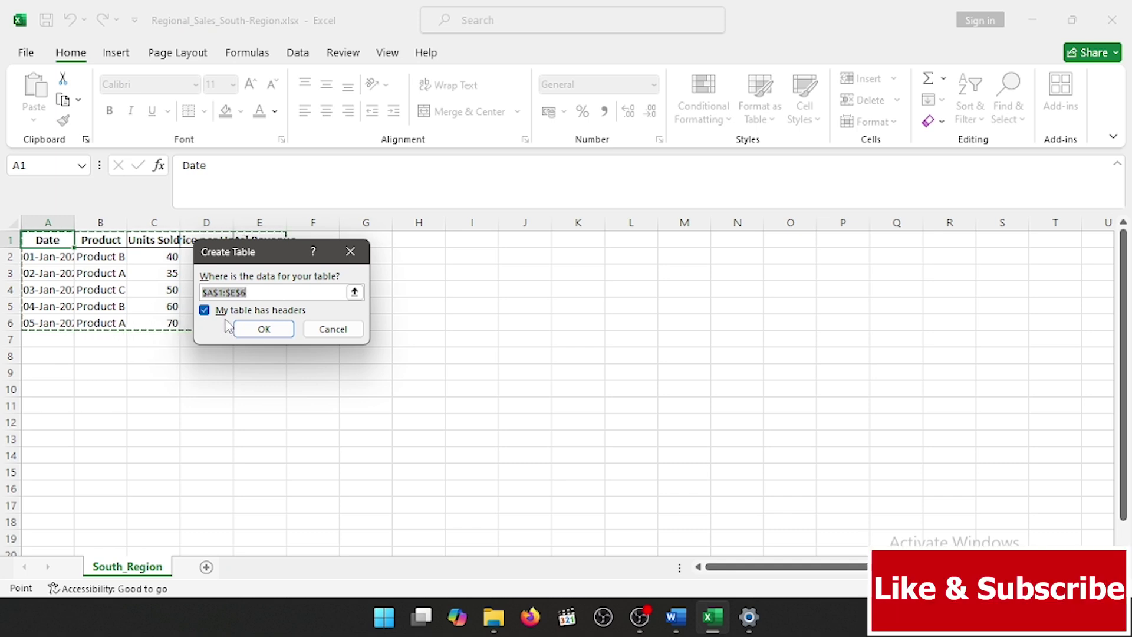
left_click(263, 328)
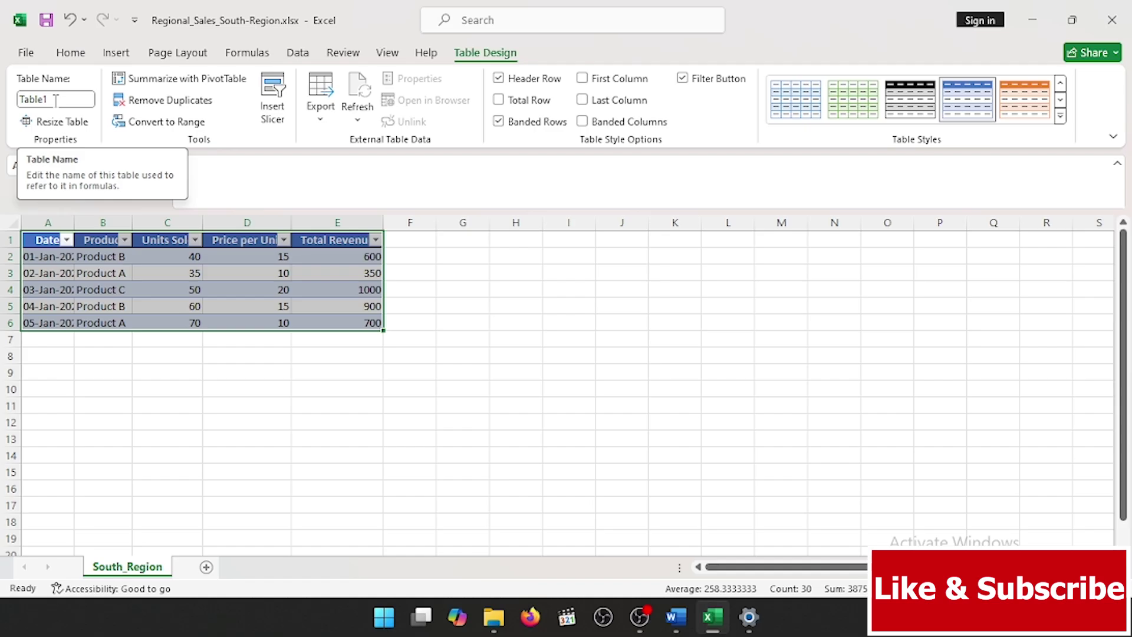
On a new Sheet1, enter =Table1[#All] in A1 to spill the full table with headers
left_click(205, 567)
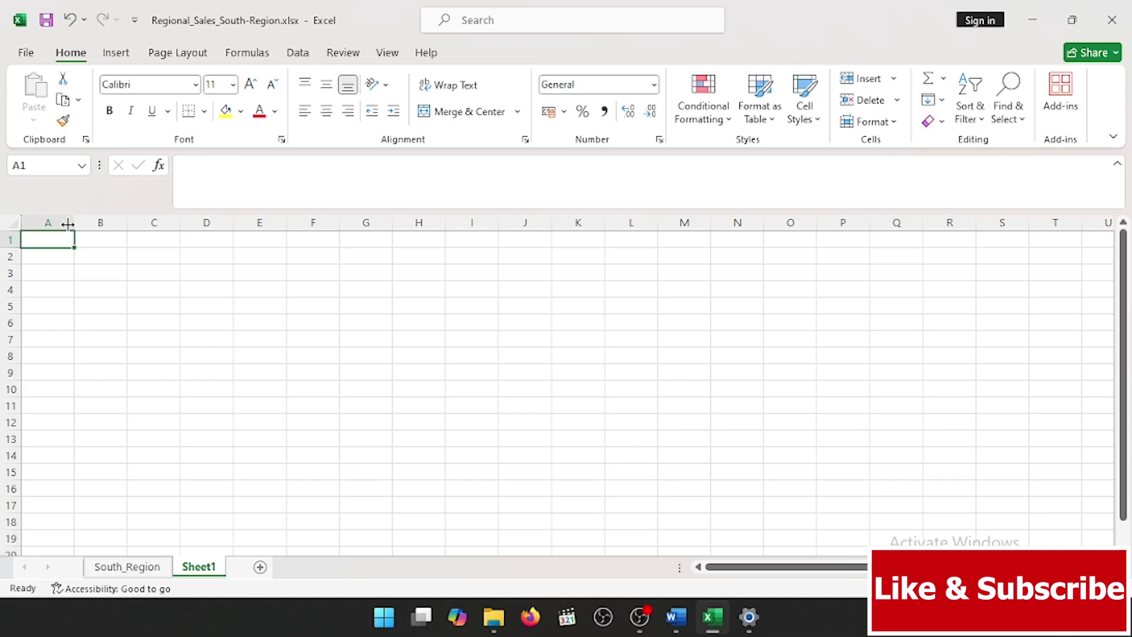
type("=tabl")
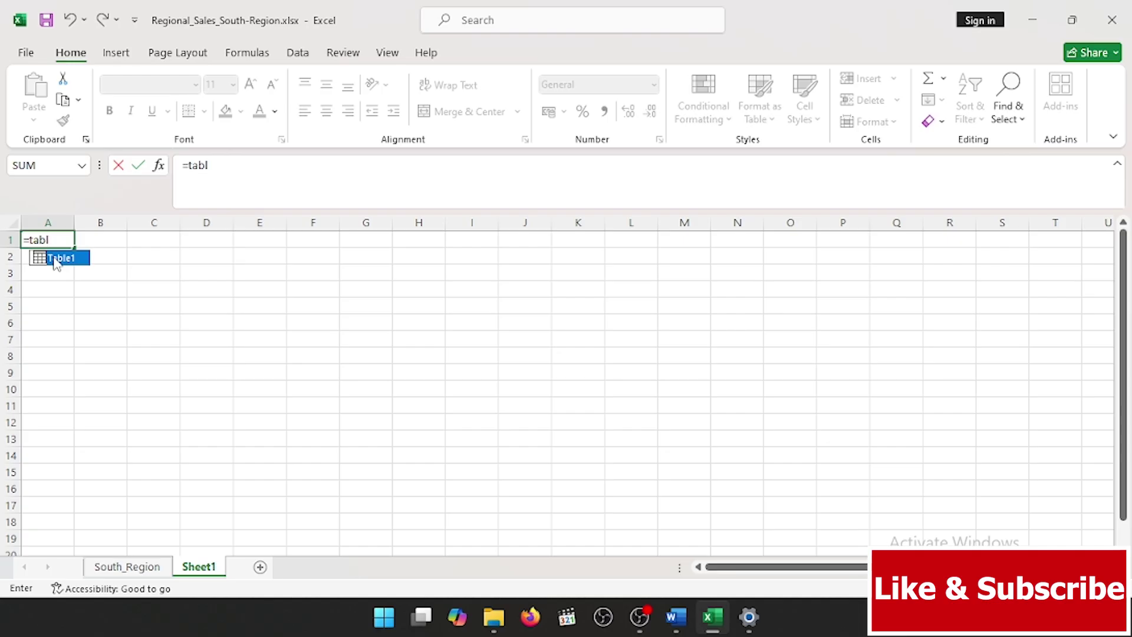
double_click(53, 259)
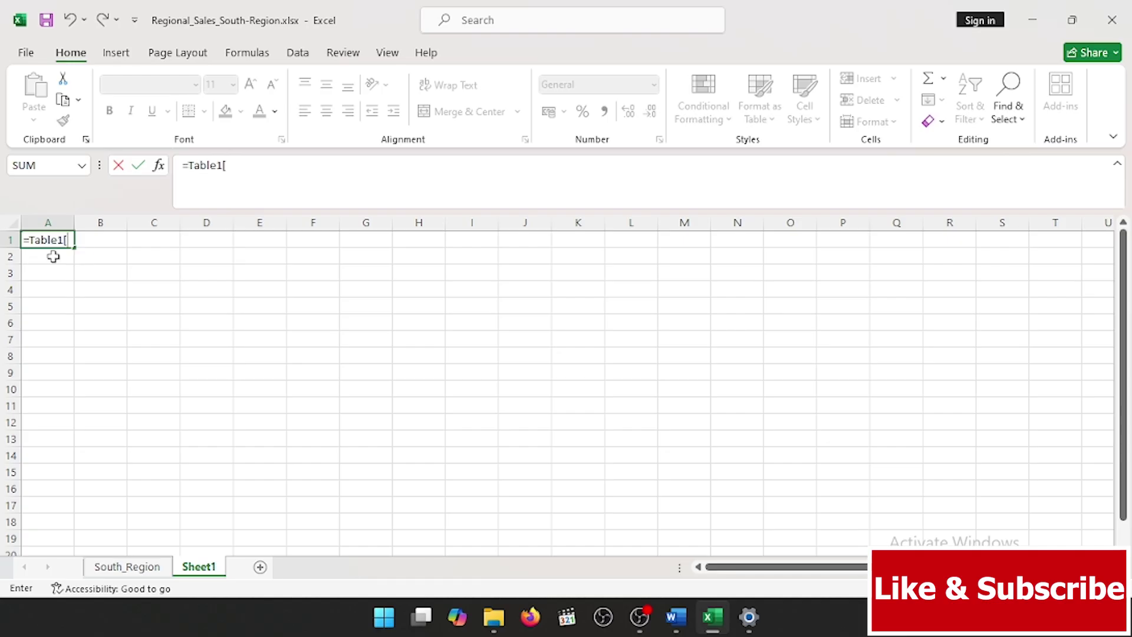
type("[")
double_click(103, 342)
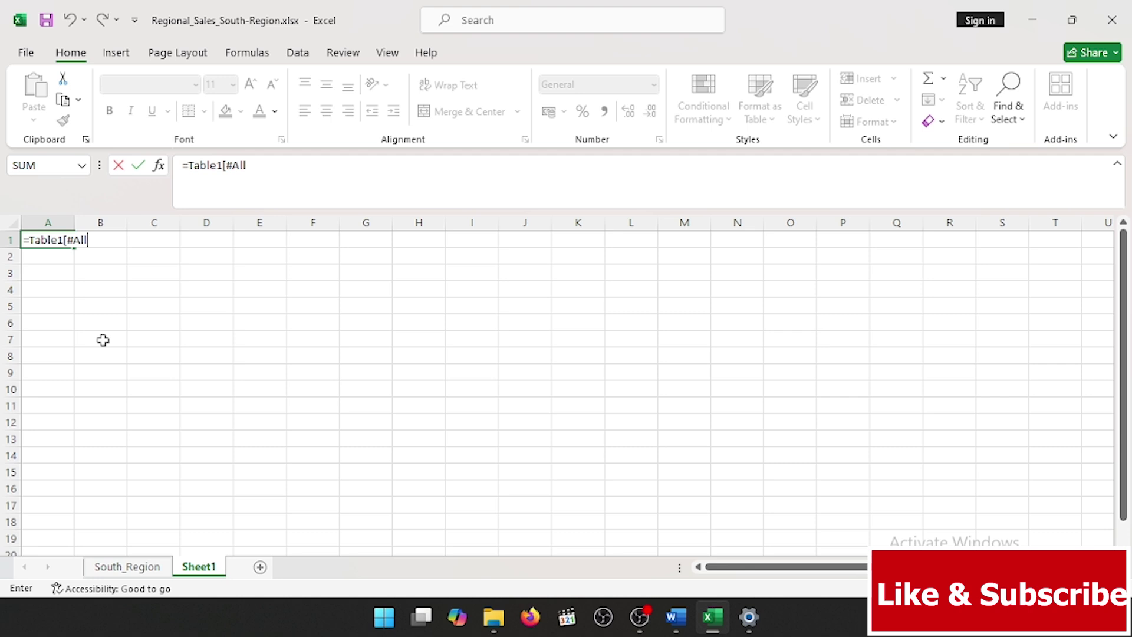
key("Return")
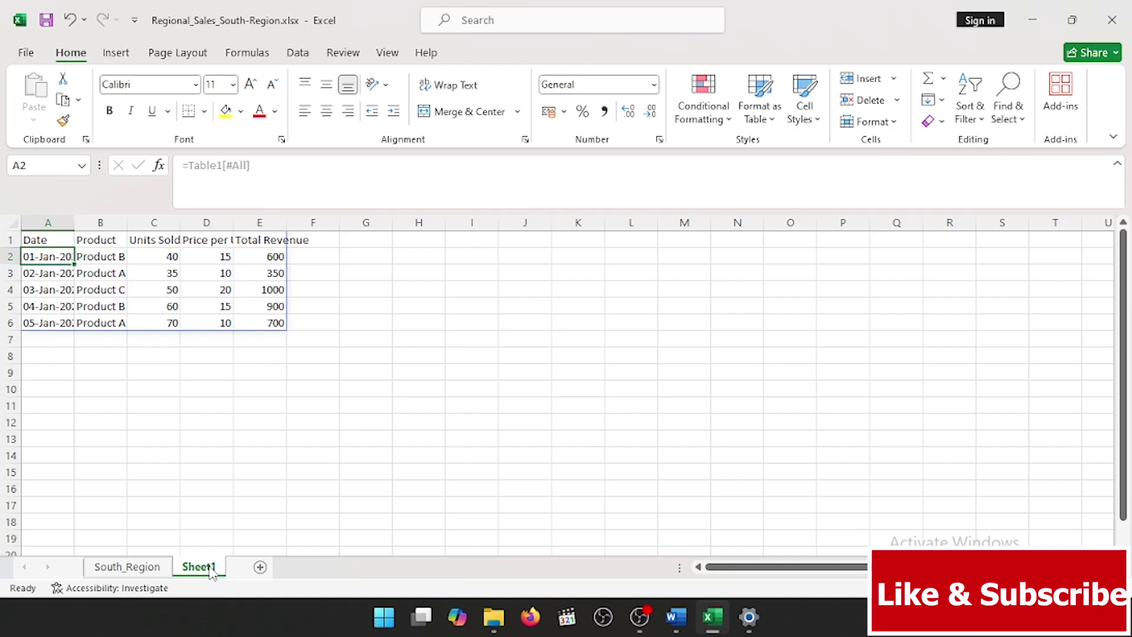
Add 97 in A7 on South_Region to extend Table1, then check Sheet1's copy grows to row 7
left_click(152, 567)
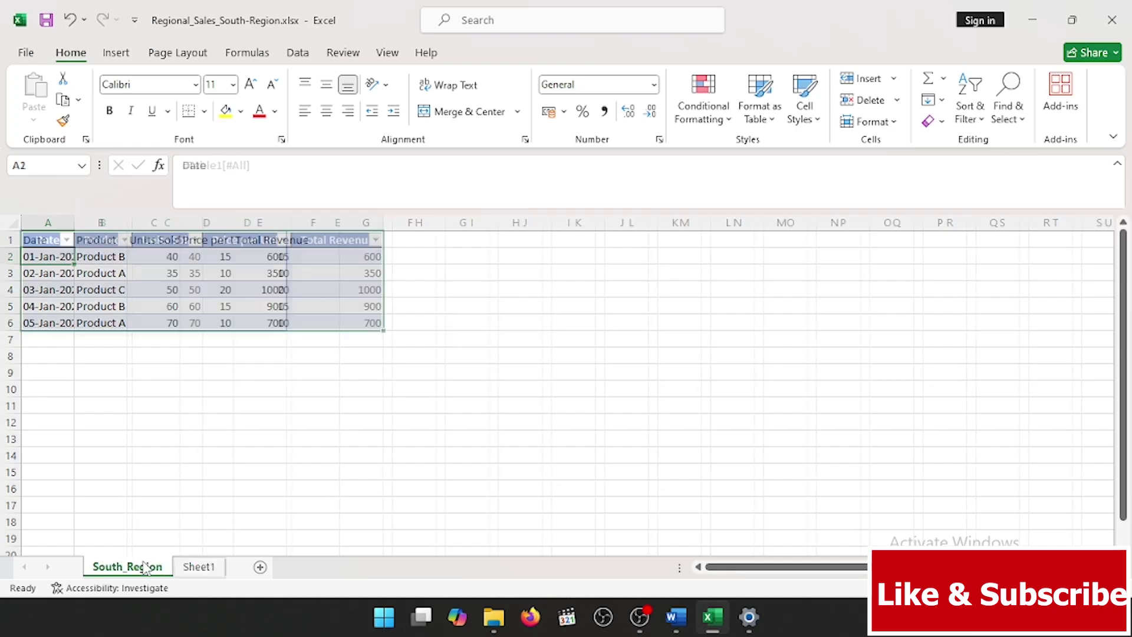
left_click(57, 339)
type("97")
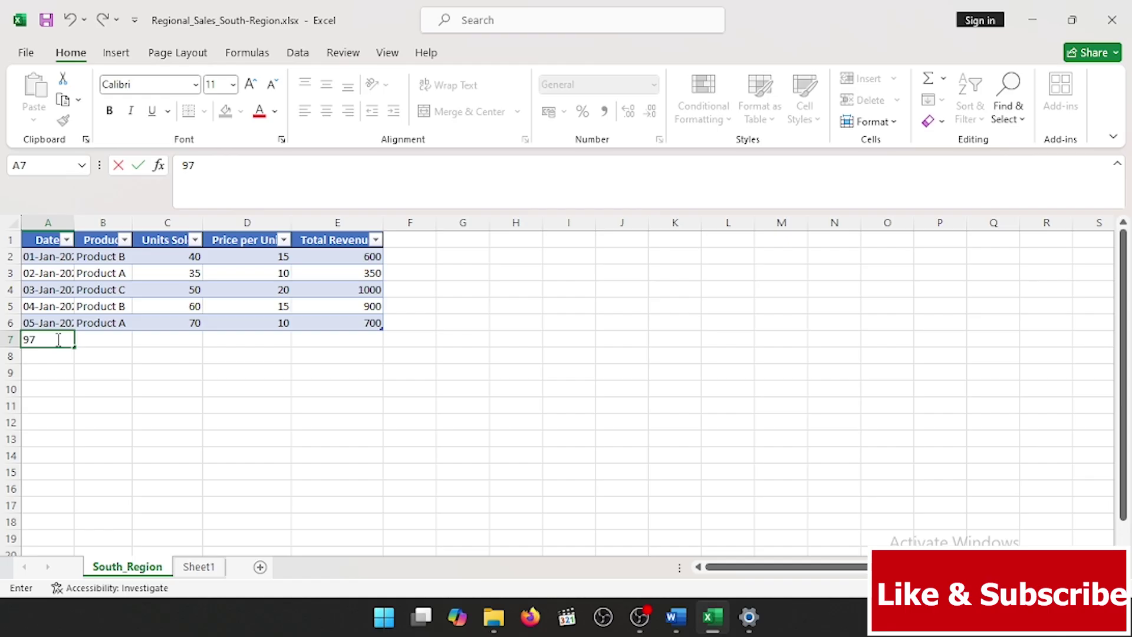
key("Return")
left_click(199, 566)
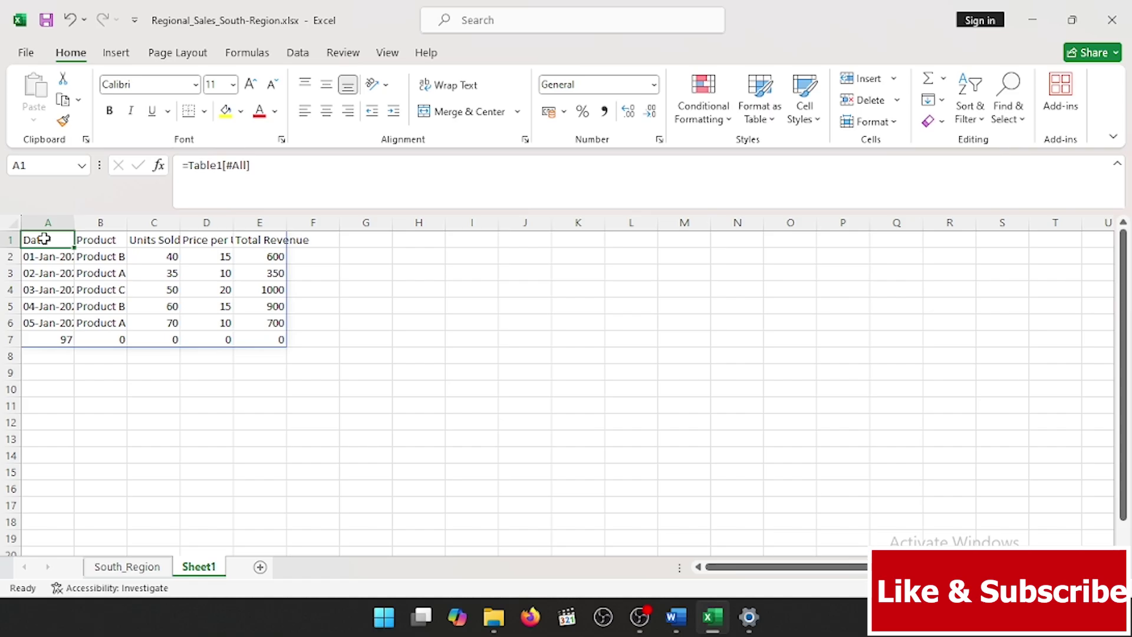
Change Sheet1's A1 formula to =Table1[Product] and select the spilled values A1:A6
double_click(44, 239)
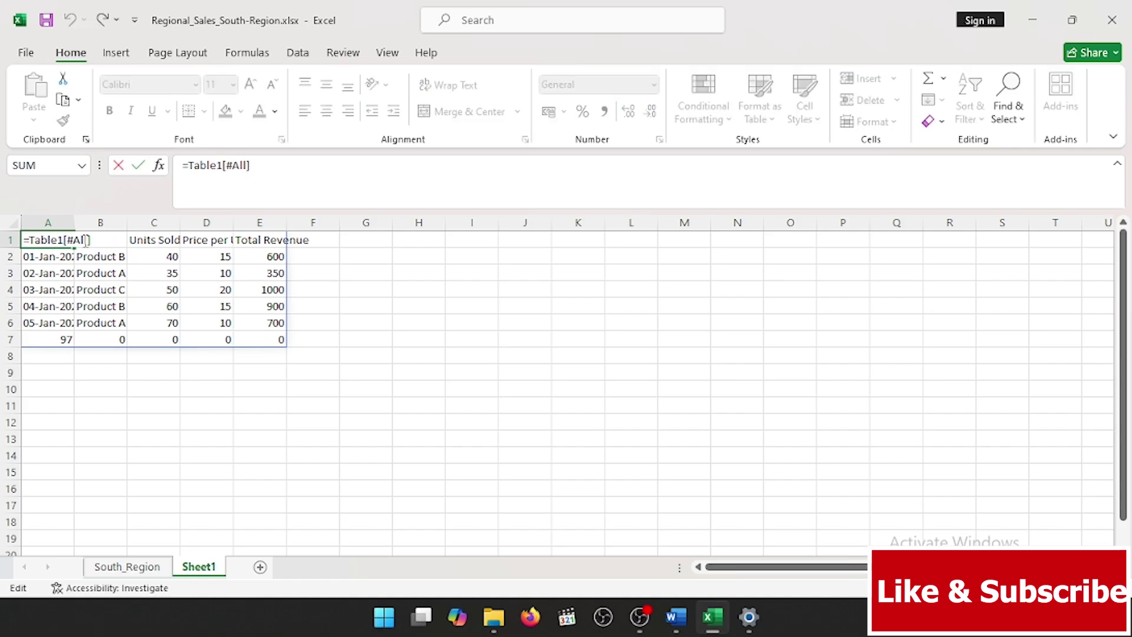
left_click(71, 240)
key("Delete")
key("Delete")
key("Delete")
key("Delete")
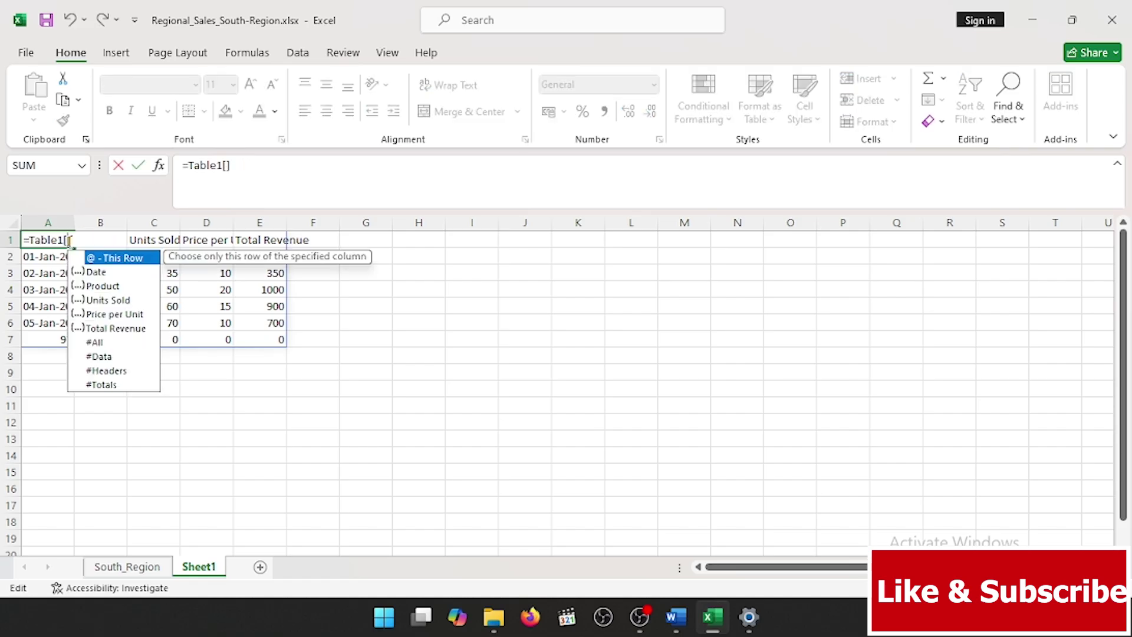
double_click(103, 286)
key("Return")
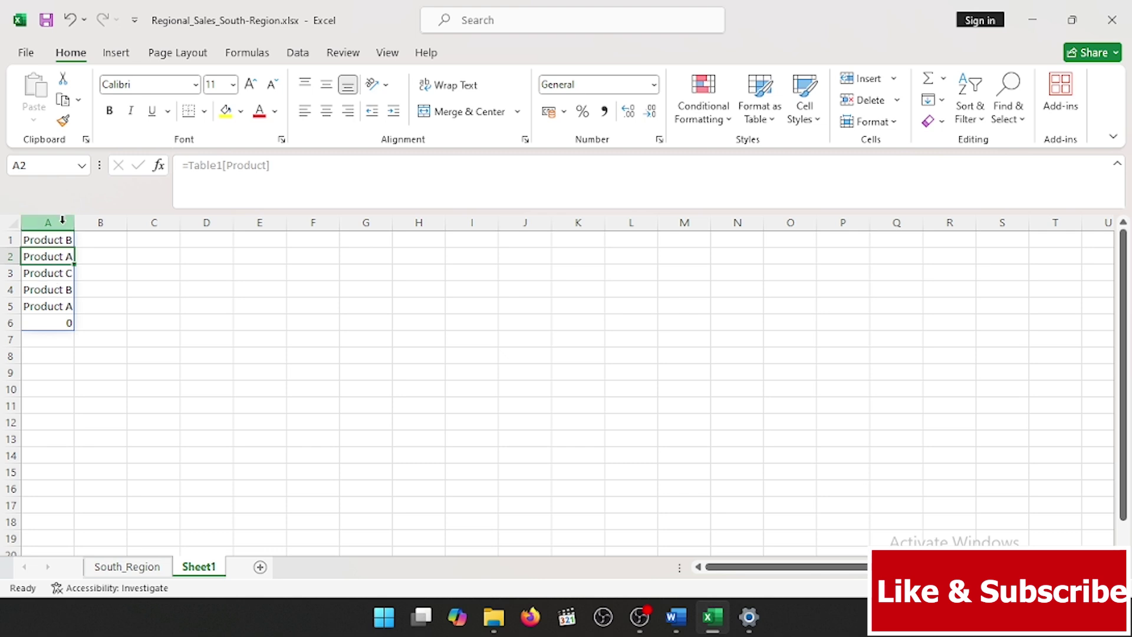
left_click_drag(48, 240, 56, 321)
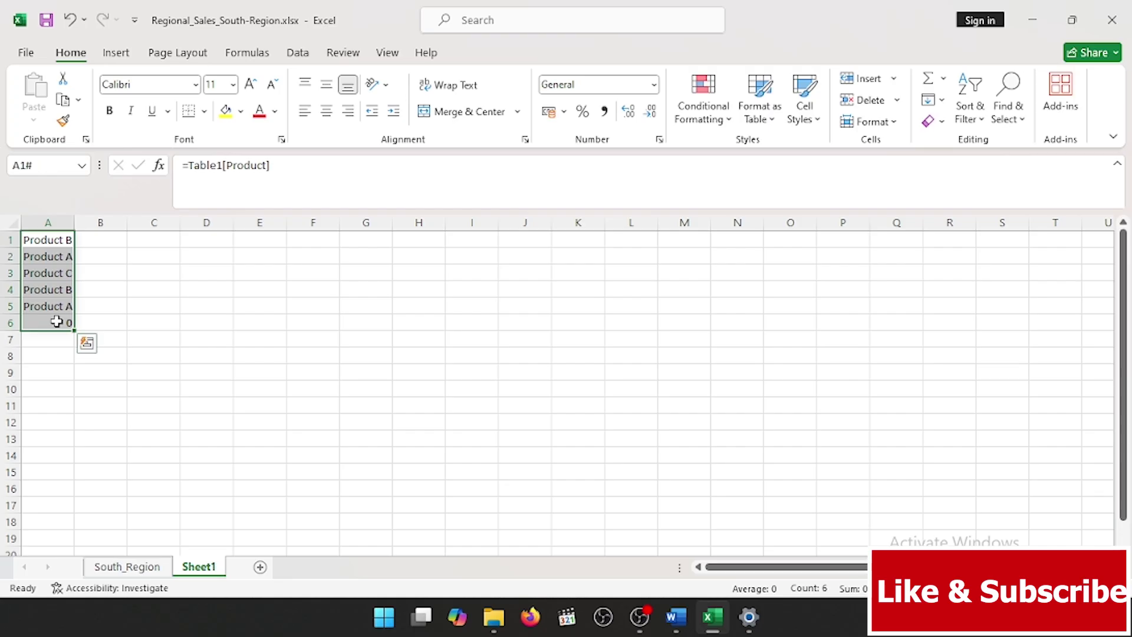
Copy the Product formula into B1 and change it to =Table1[Price per Unit]
key("ctrl+c")
left_click(107, 239)
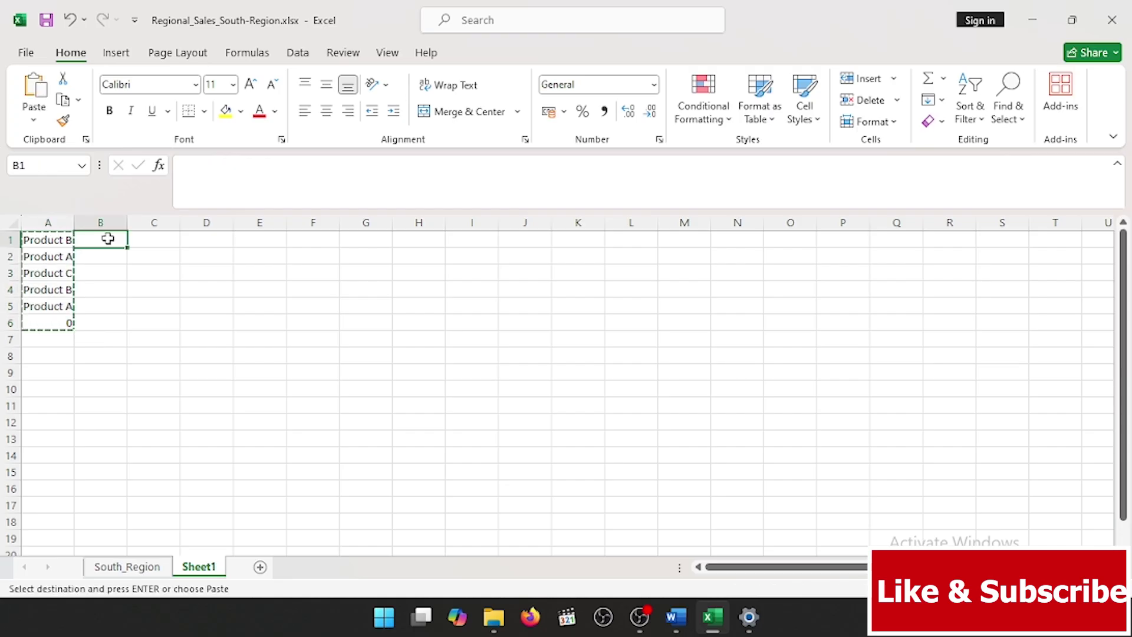
key("ctrl+v")
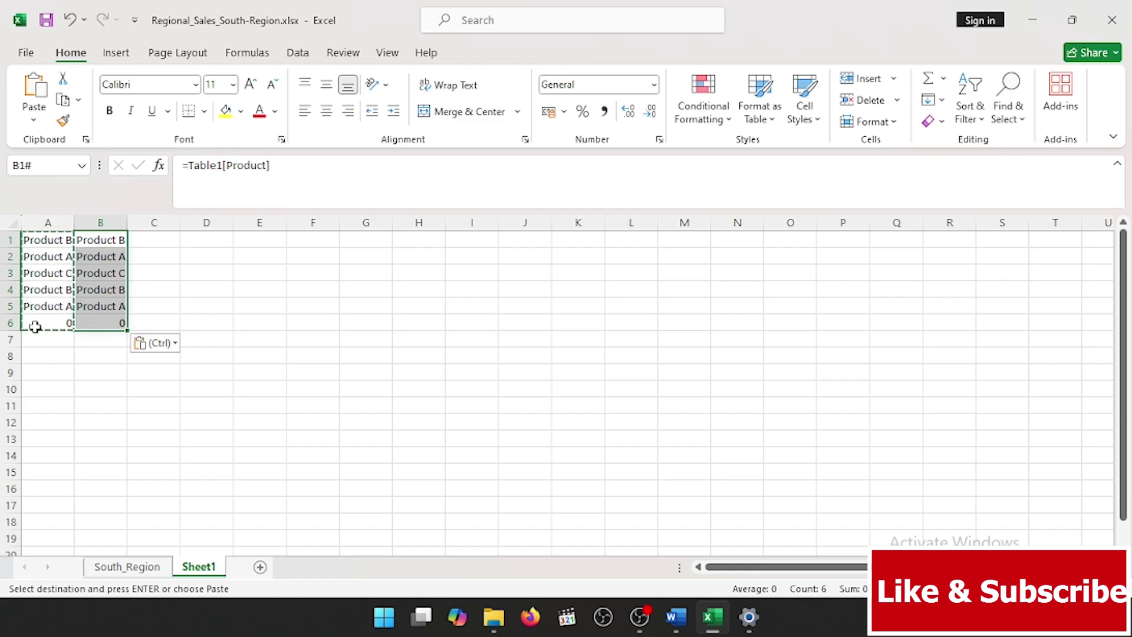
left_click(108, 242)
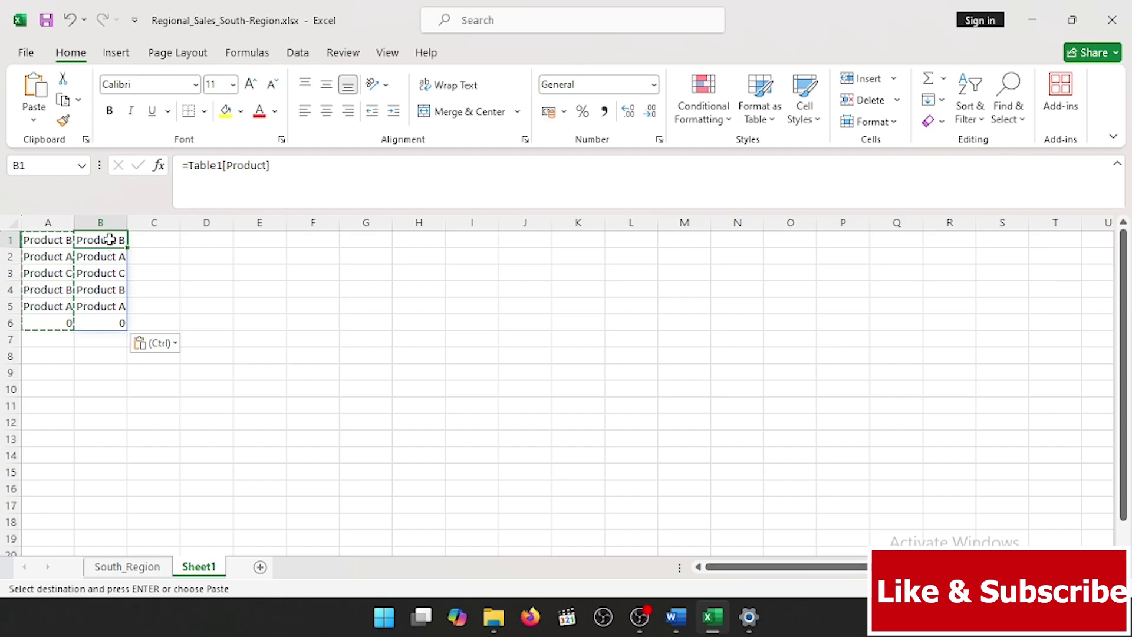
double_click(110, 240)
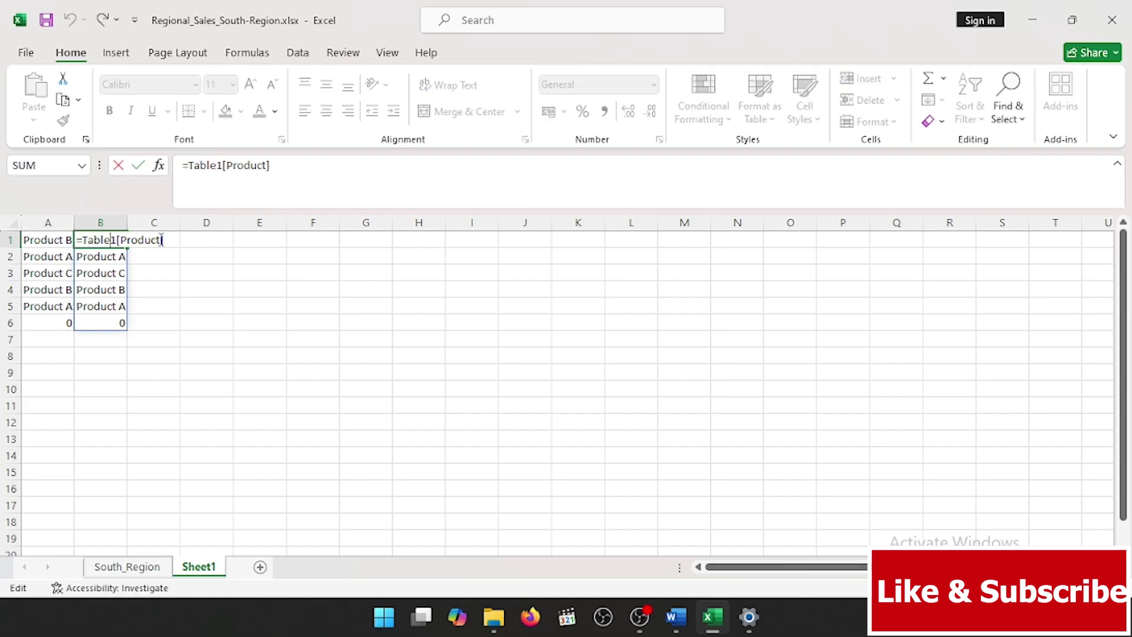
left_click_drag(161, 240, 124, 239)
key("BackSpace")
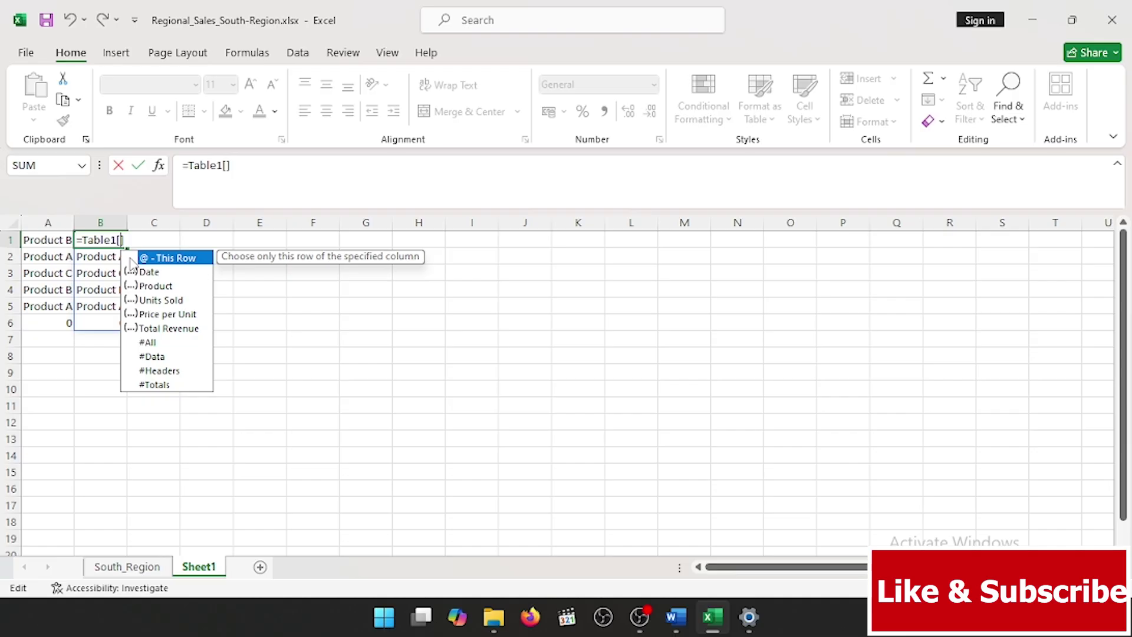
double_click(152, 313)
key("Return")
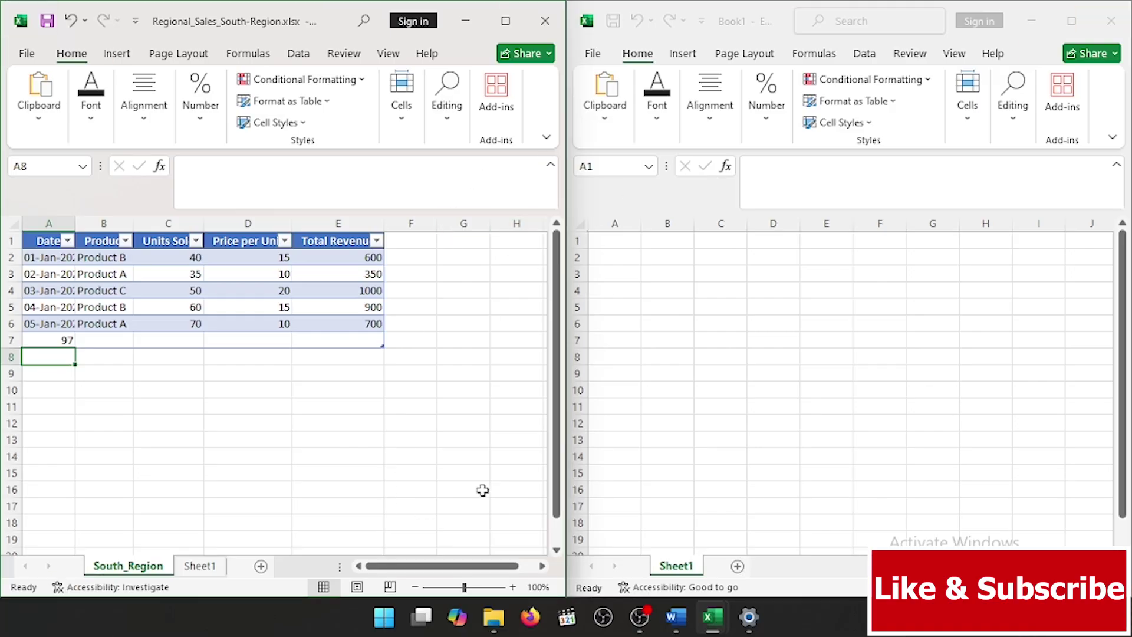
In Book1 A1, link the whole South_Region table so it spills into A1:E7
left_click(623, 239)
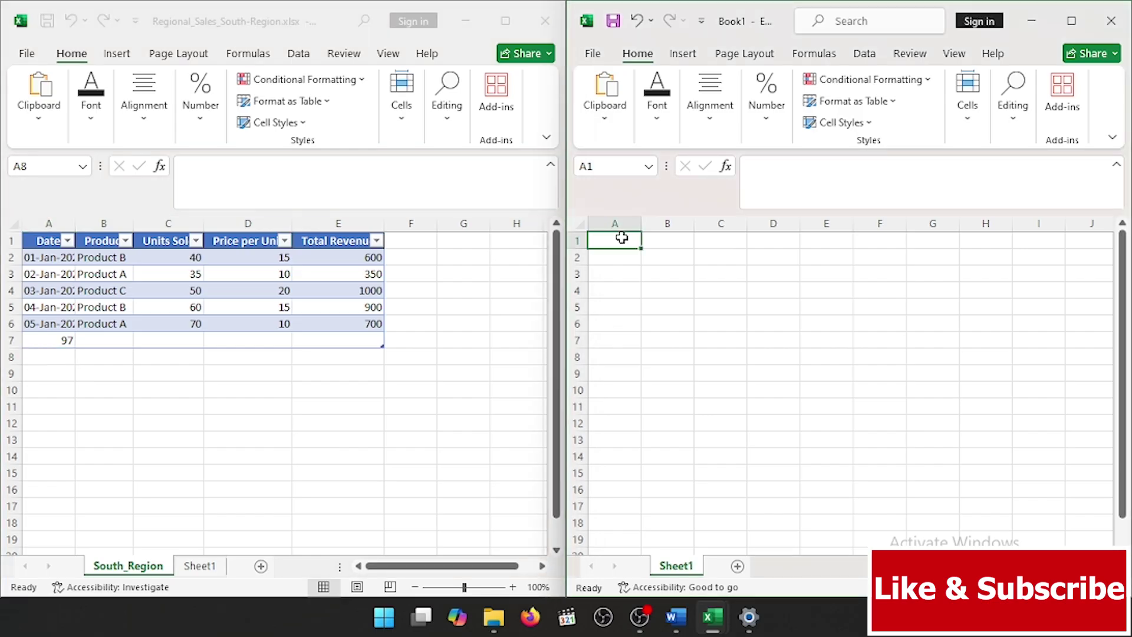
type("=")
left_click_drag(44, 242, 361, 341)
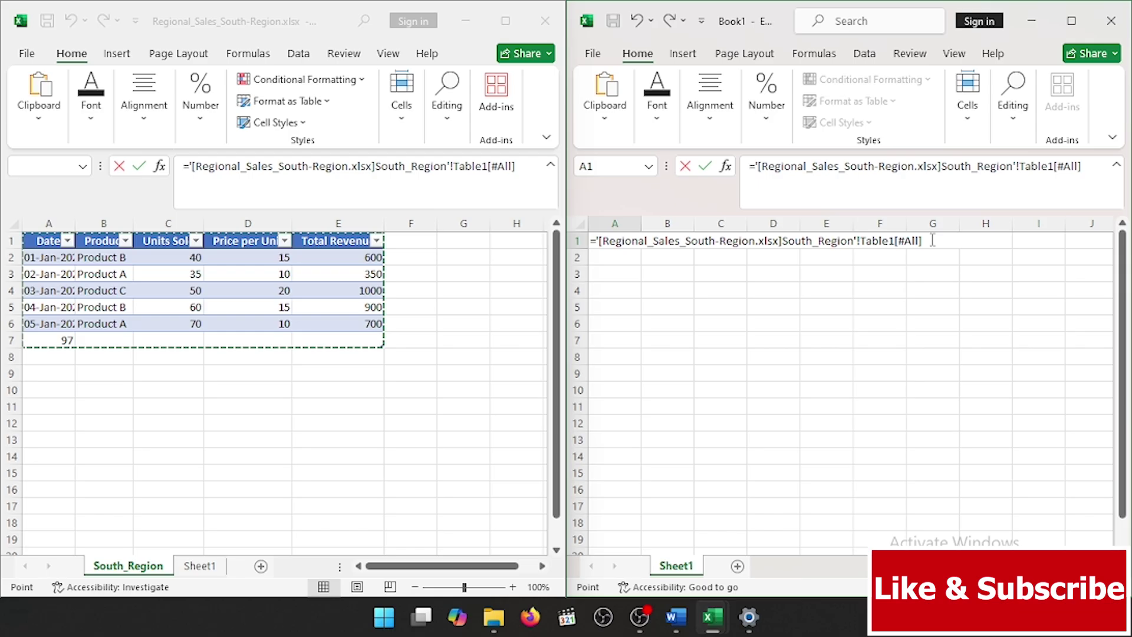
key("Return")
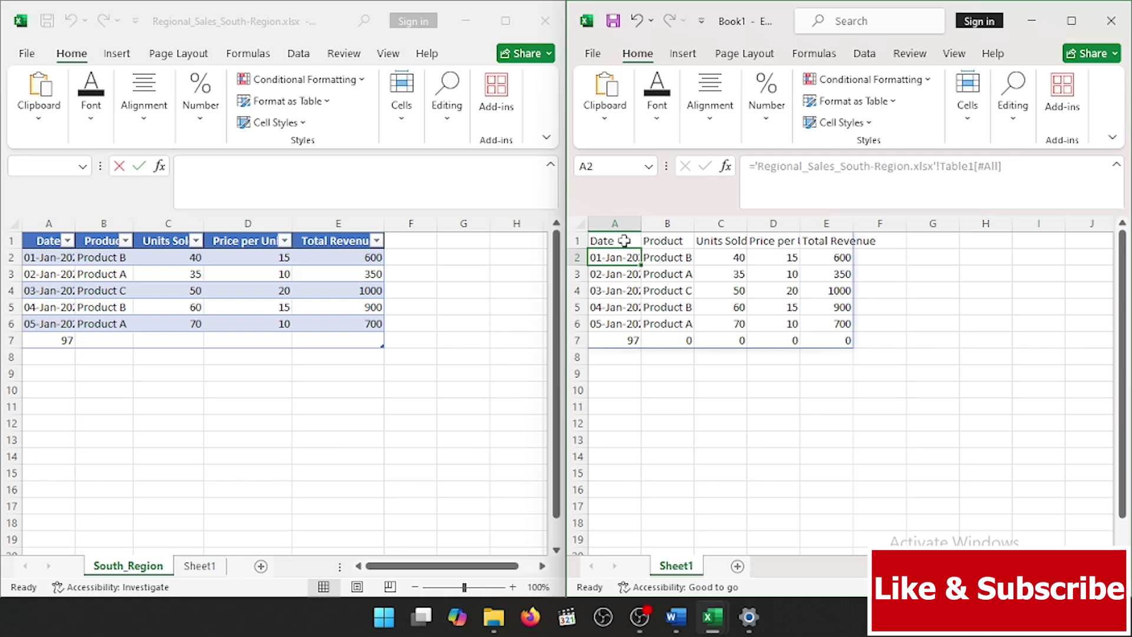
Insert blank rows at the top of Book1, pushing the linked table's header to row 4
left_click(573, 240)
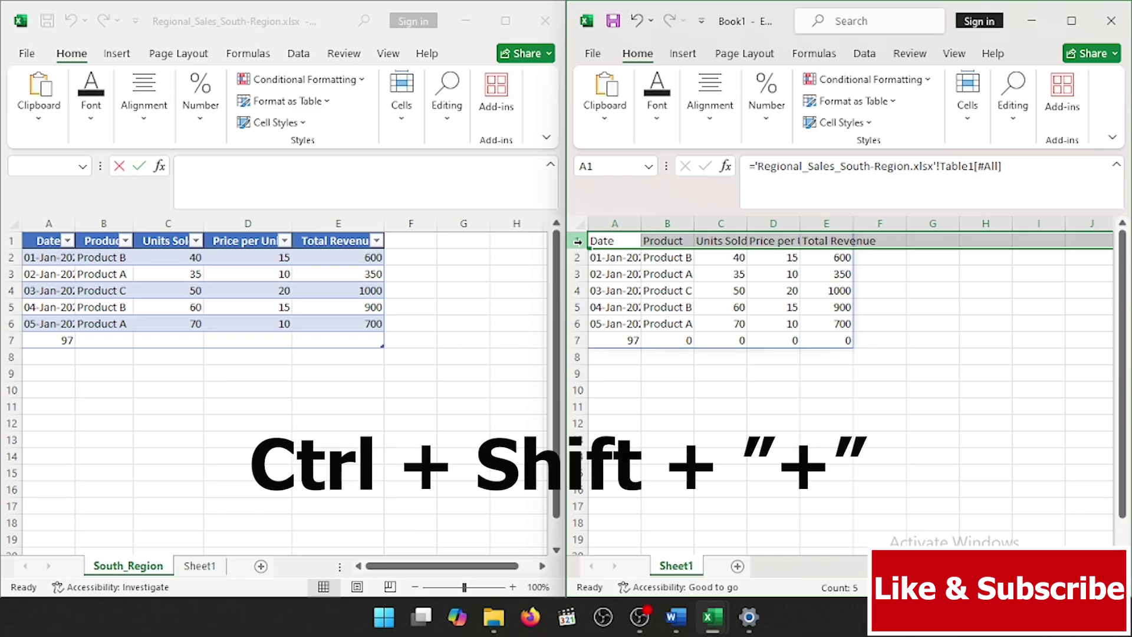
key("ctrl+shift+plus")
key("ctrl+shift+plus")
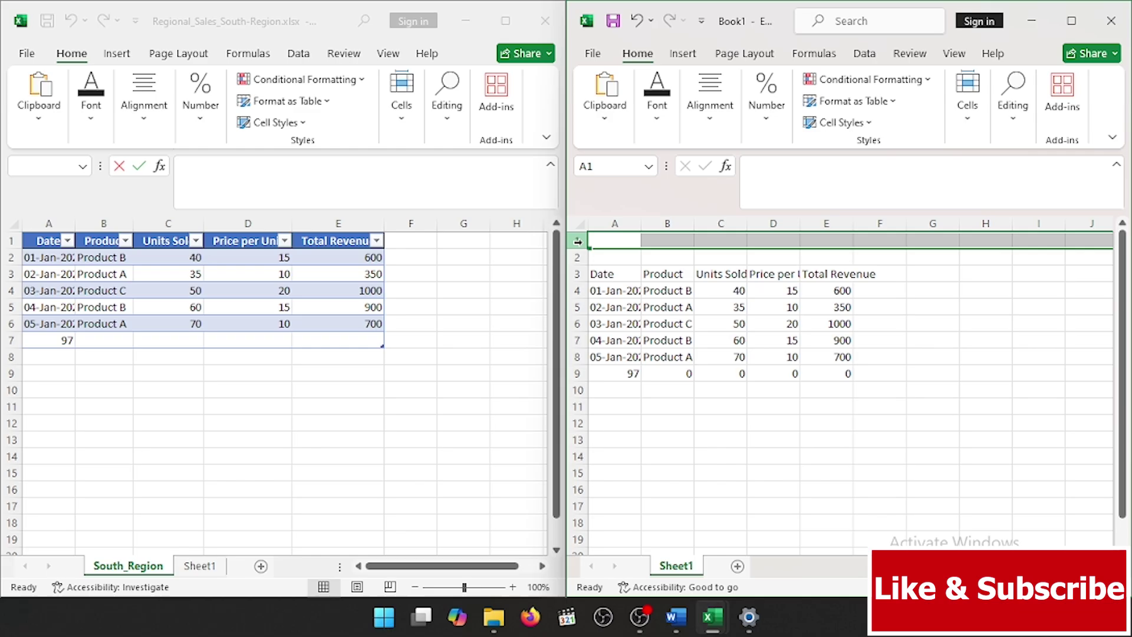
key("ctrl+shift+plus")
left_click(772, 240)
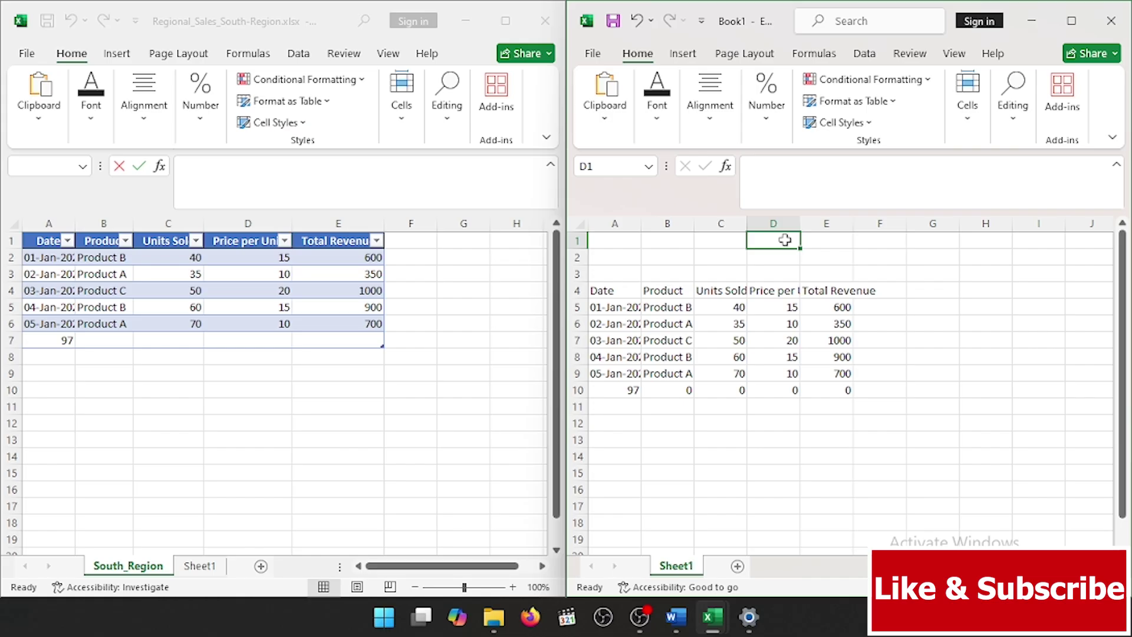
Enter Product A in D1 and wrap A4's link in FILTER where Product equals D1
type("Product A")
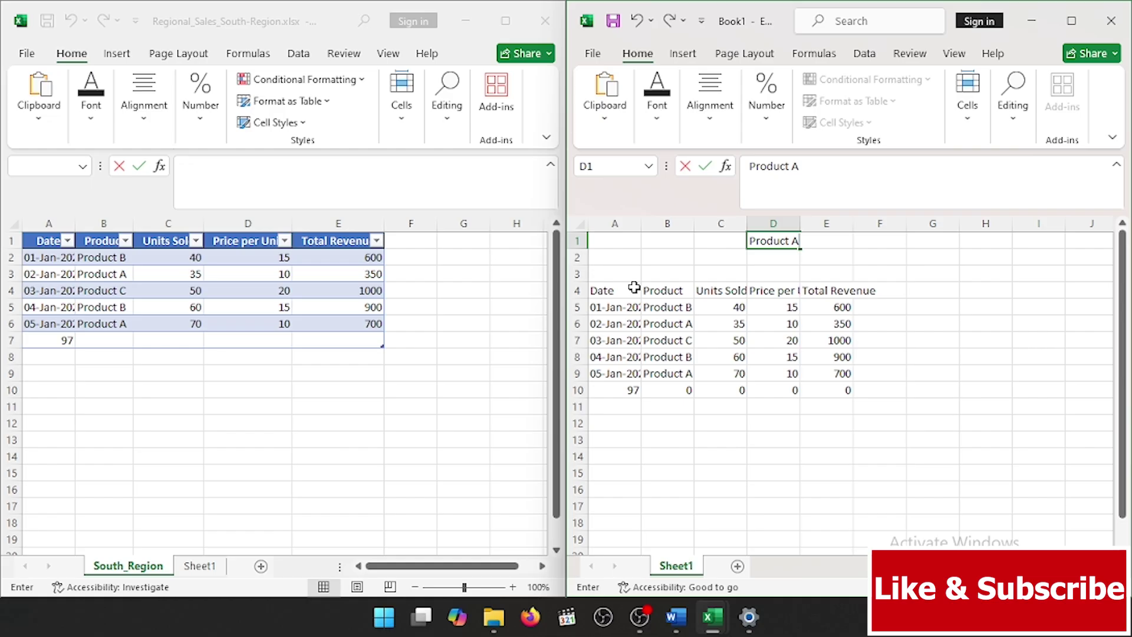
left_click(615, 291)
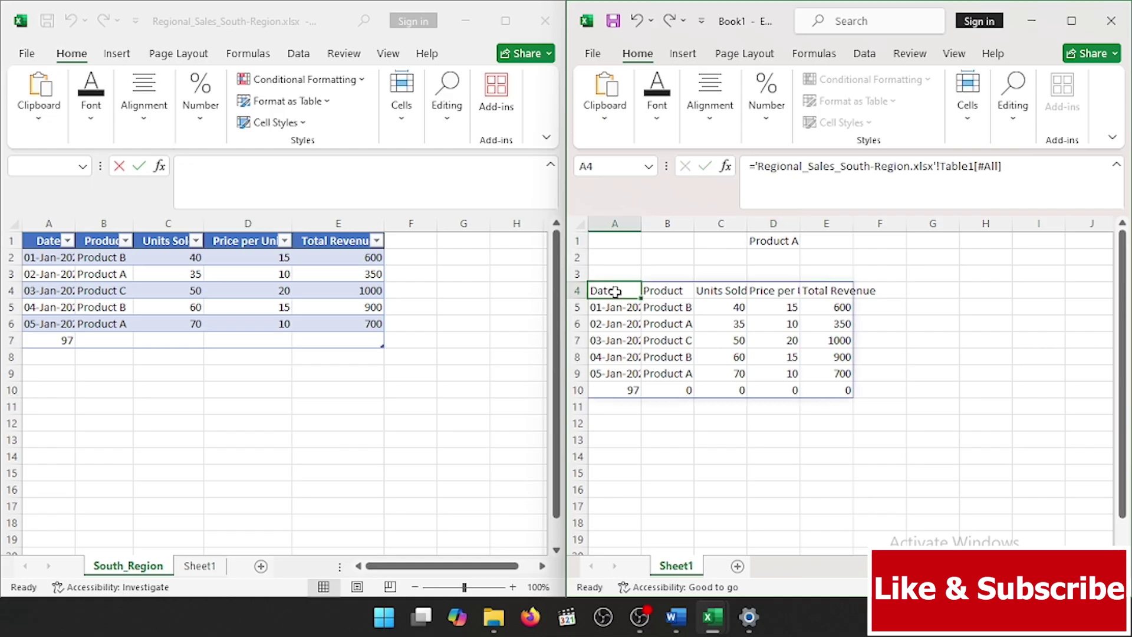
double_click(616, 291)
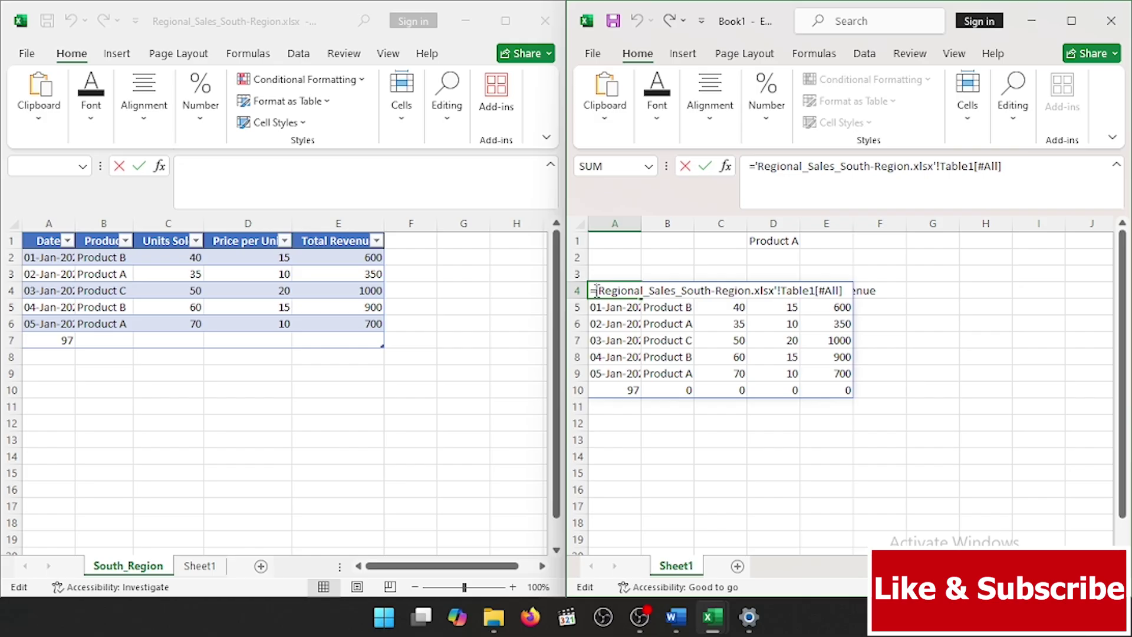
type("FILTER")
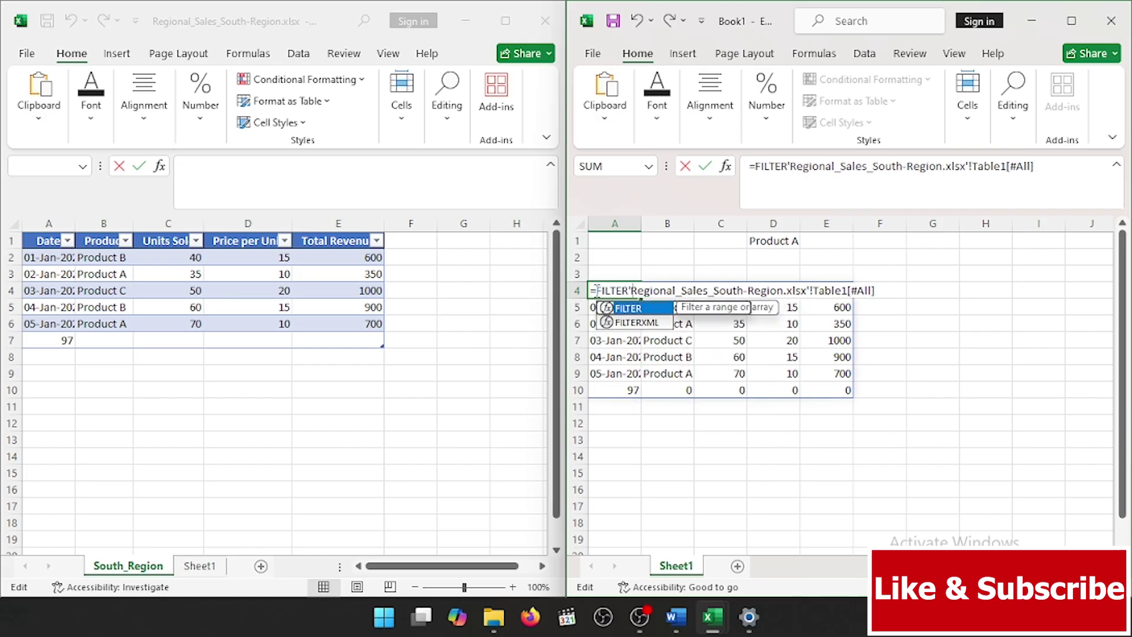
type("(")
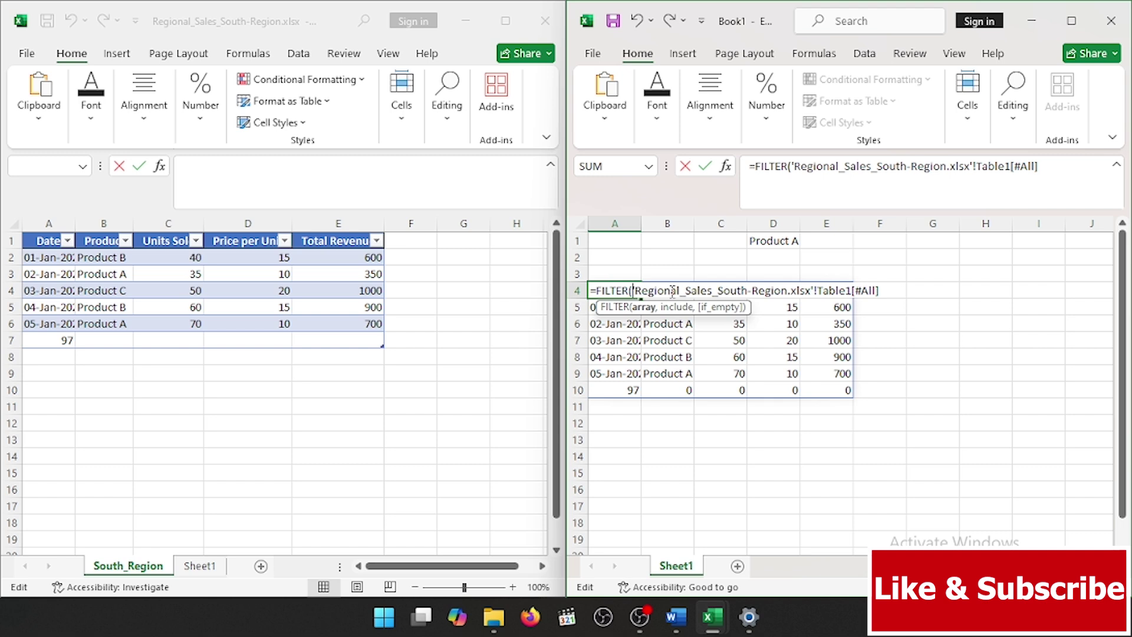
left_click(883, 293)
type(",")
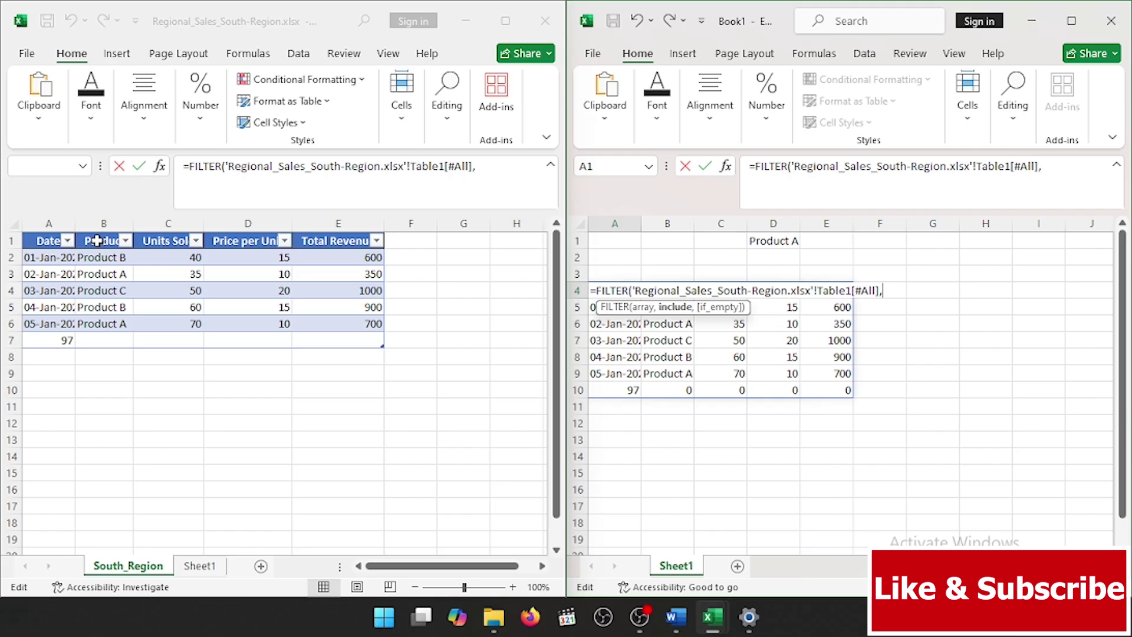
left_click_drag(104, 243, 93, 345)
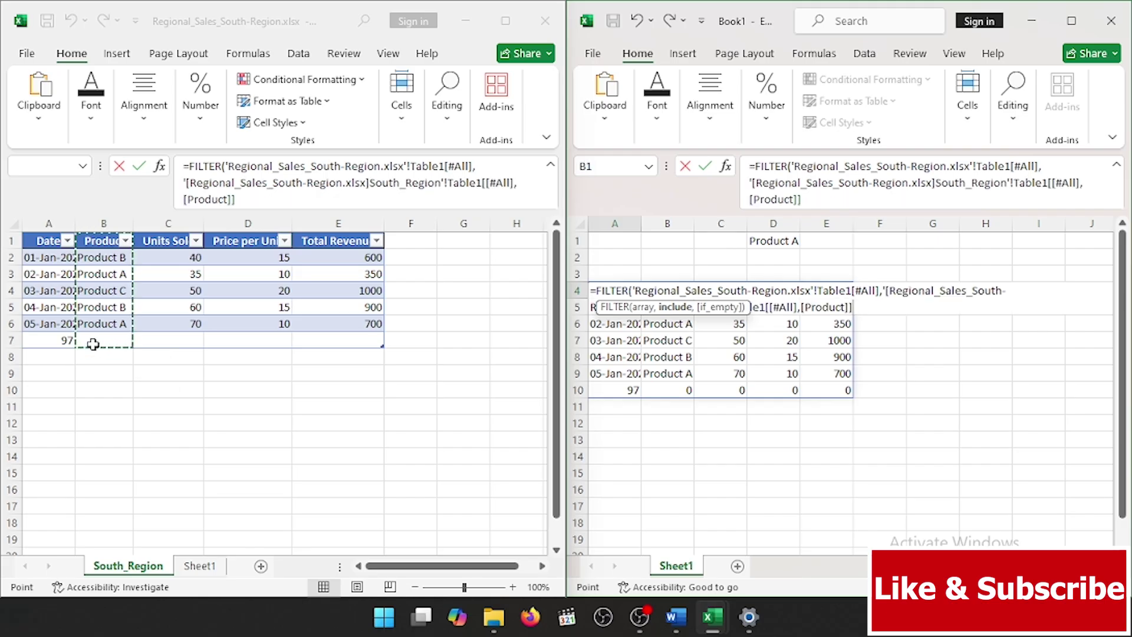
type("=")
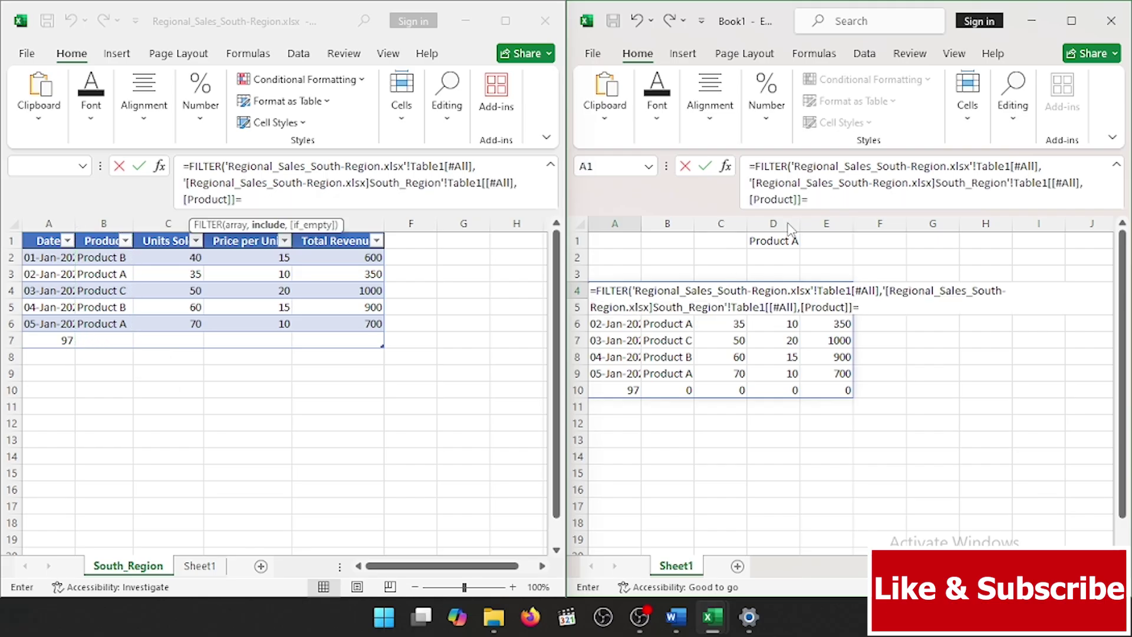
left_click(777, 247)
left_click(778, 240)
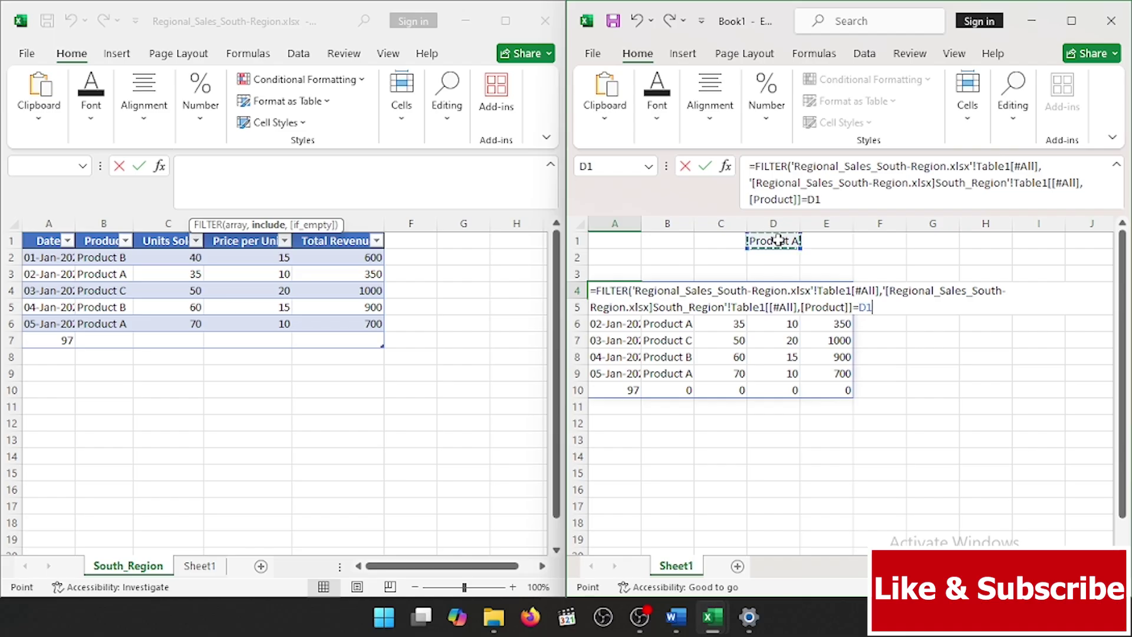
key("Return")
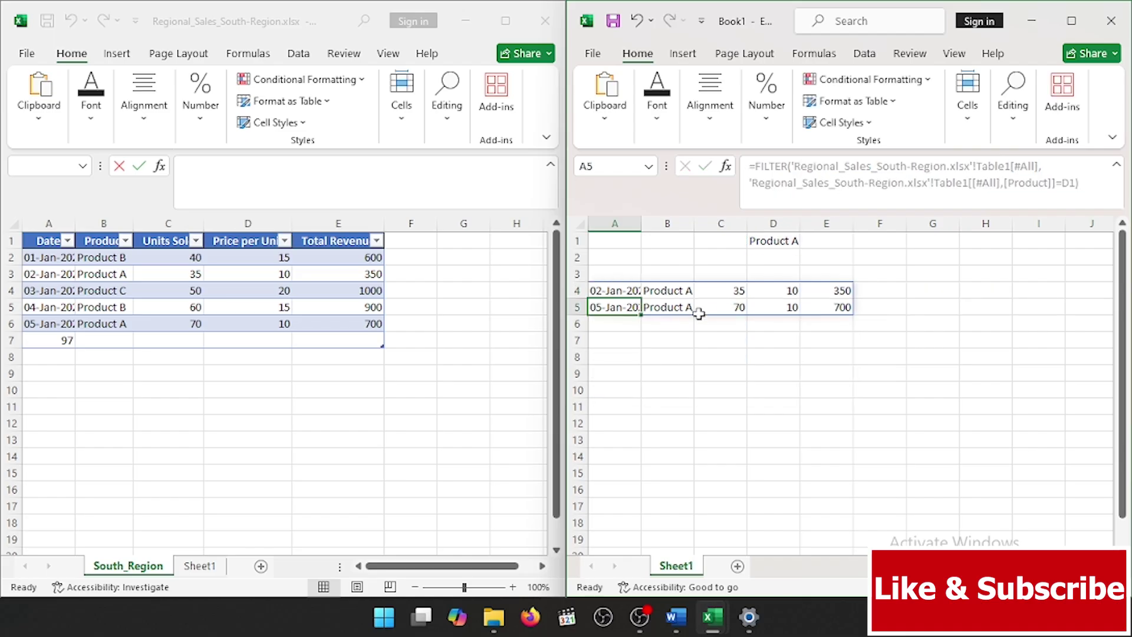
Label C1 'Product:' and change the D1 criterion to Product B
left_click(726, 236)
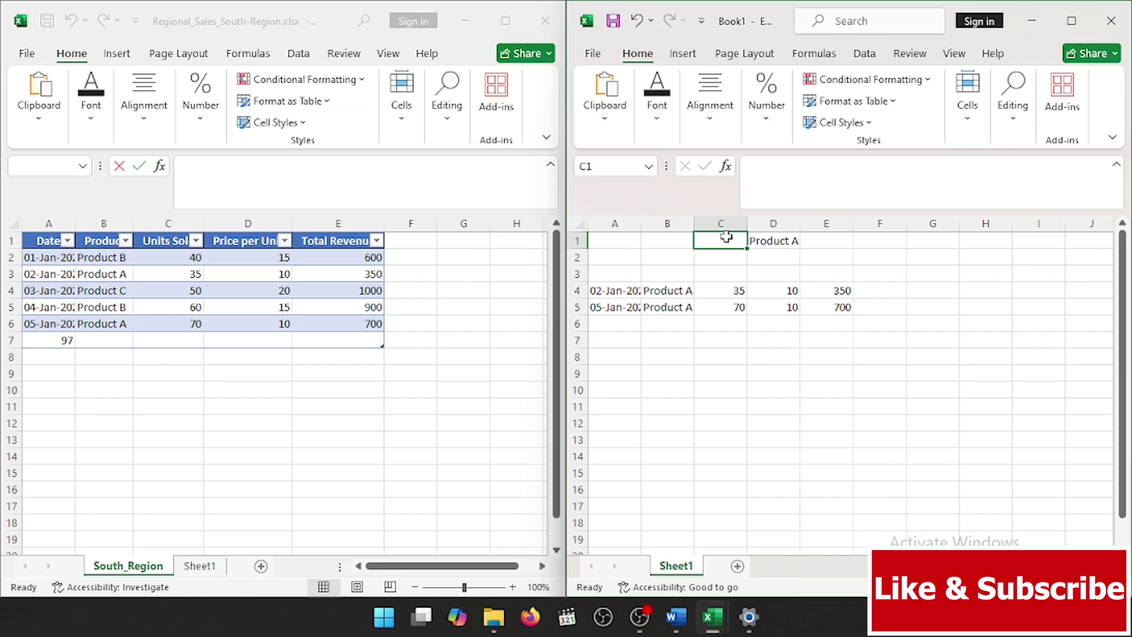
type("Product:")
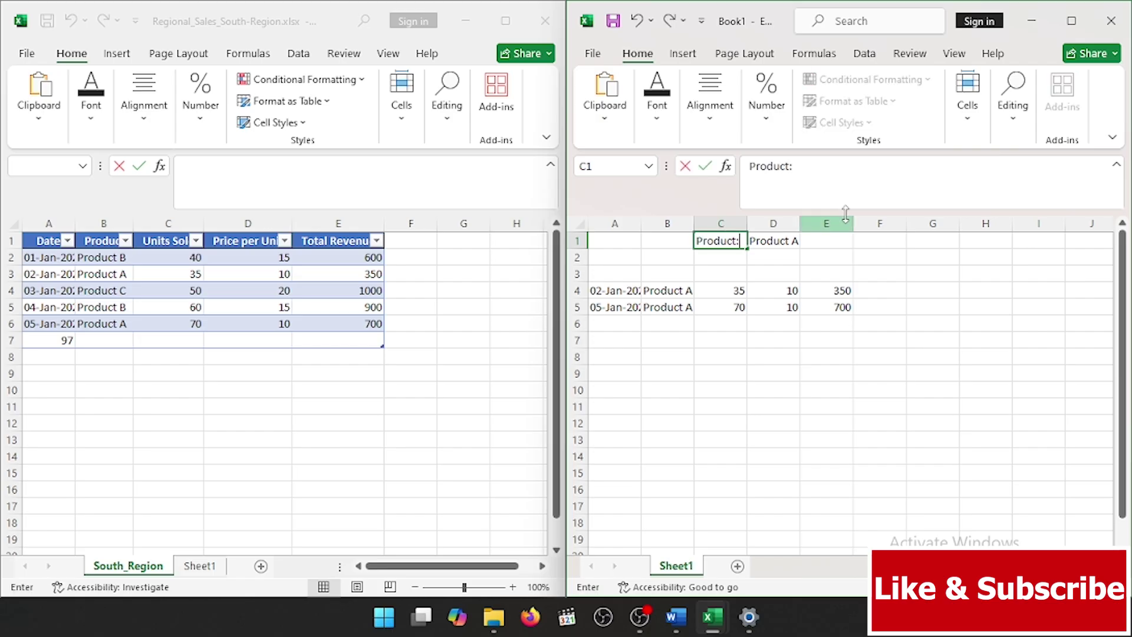
double_click(796, 240)
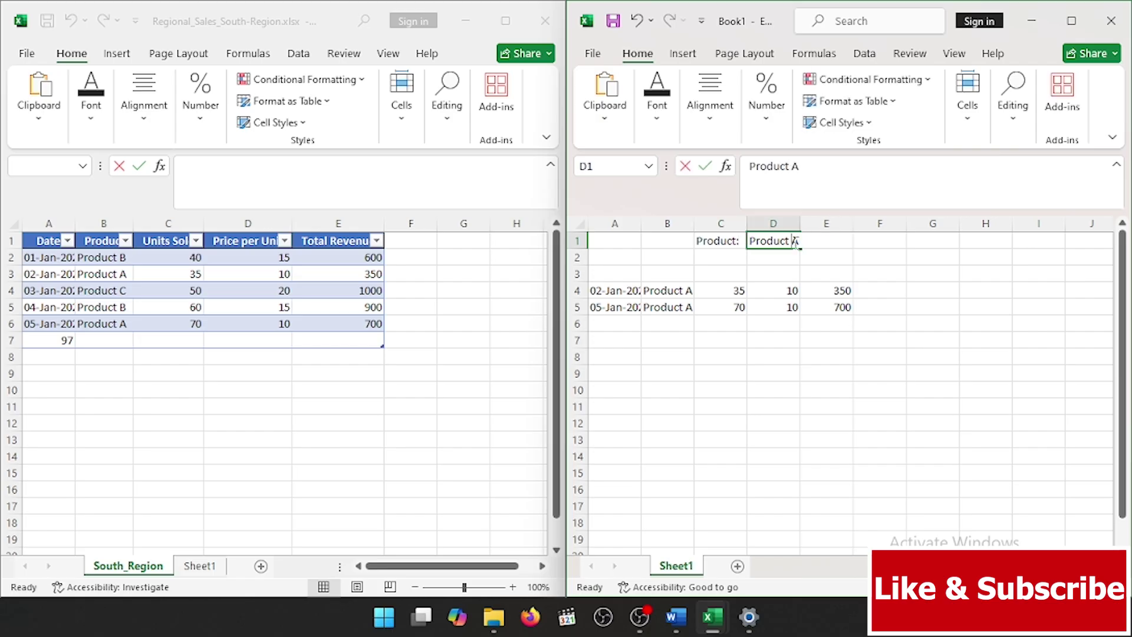
key("BackSpace")
type("B")
key("Return")
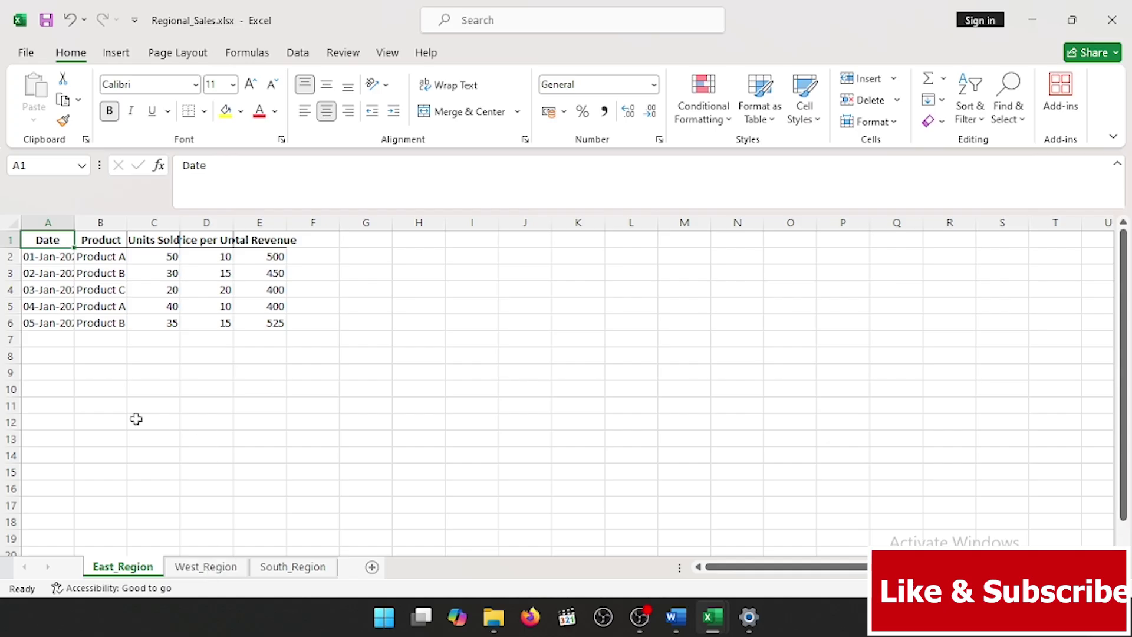
Create a new blank workbook and choose to get data from an Excel workbook
key("ctrl+n")
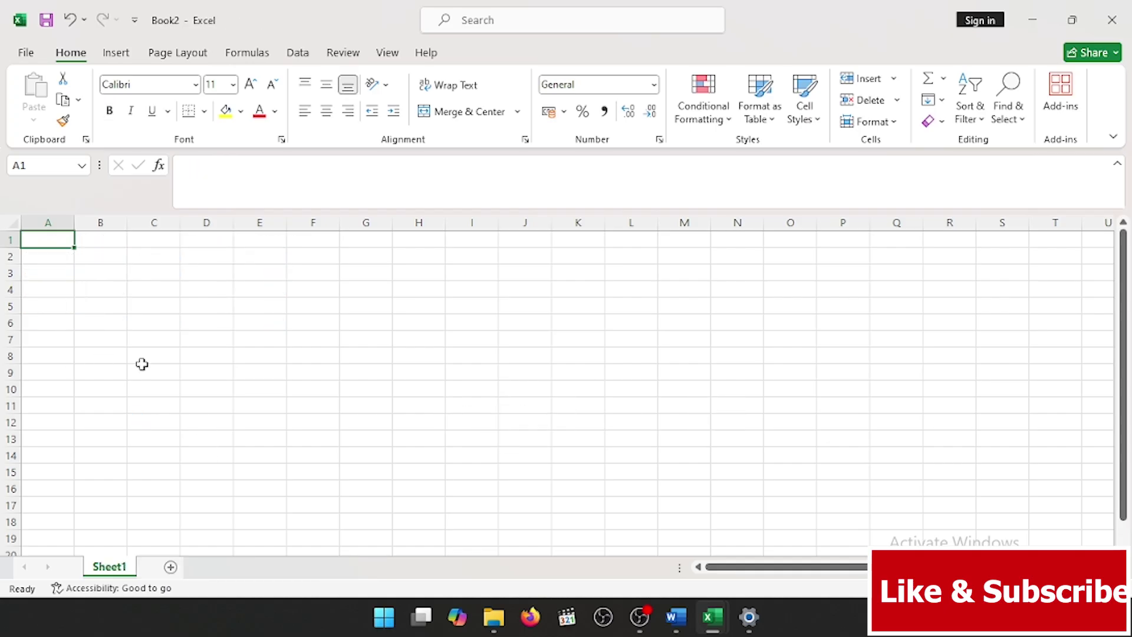
left_click(299, 57)
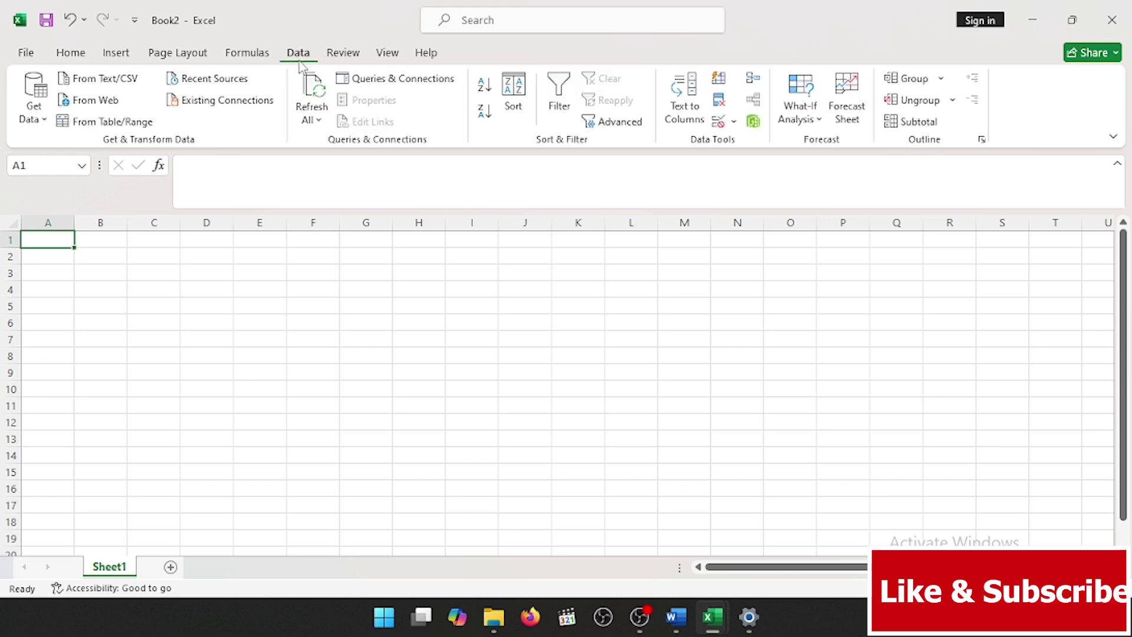
left_click(44, 124)
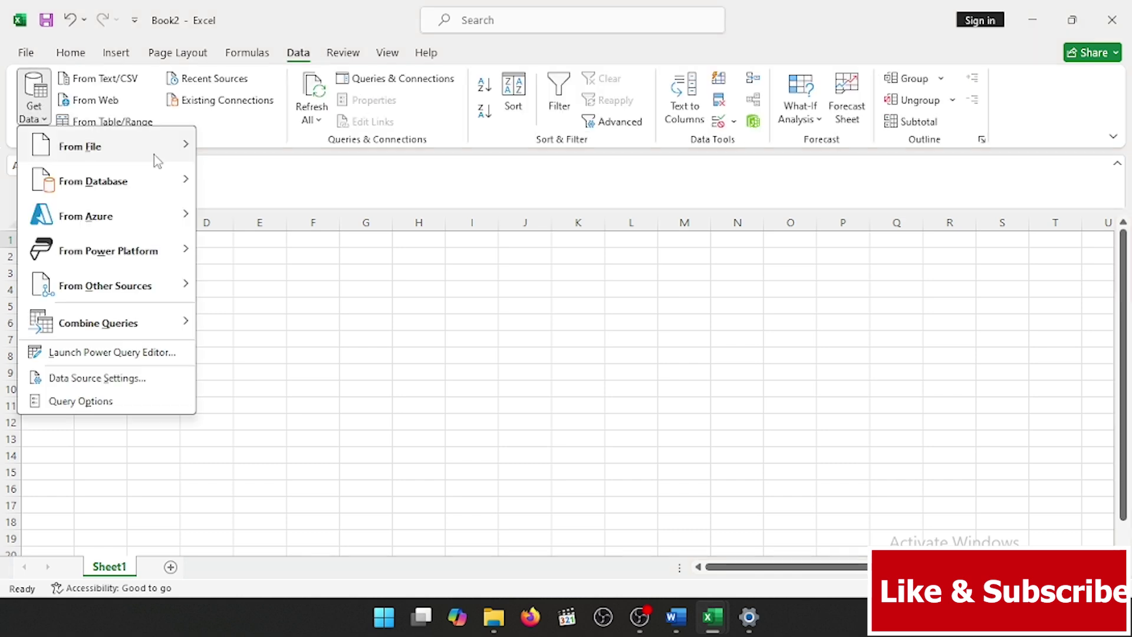
mouse_move(152, 156)
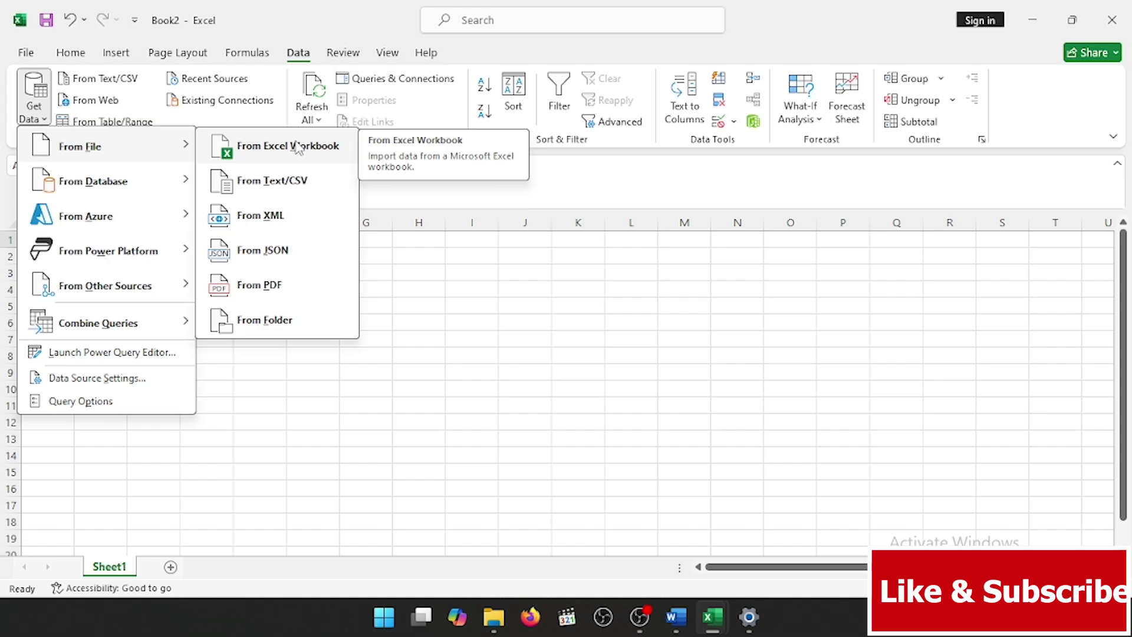
left_click(297, 147)
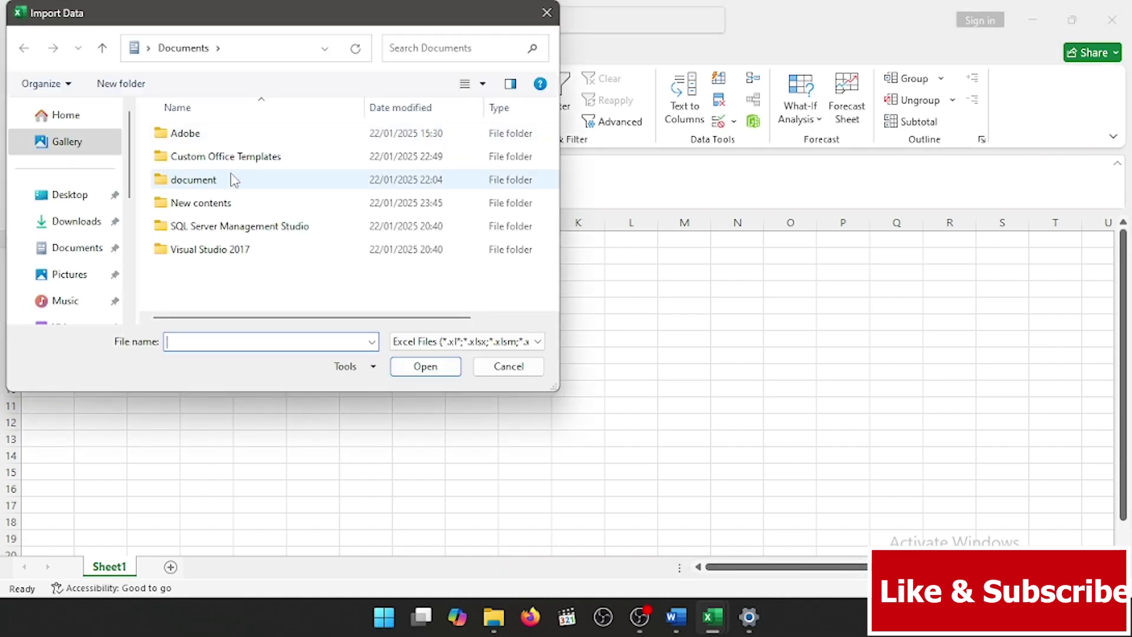
Import Regional_Sales.xlsx from the document > Data Monarch folder
double_click(233, 183)
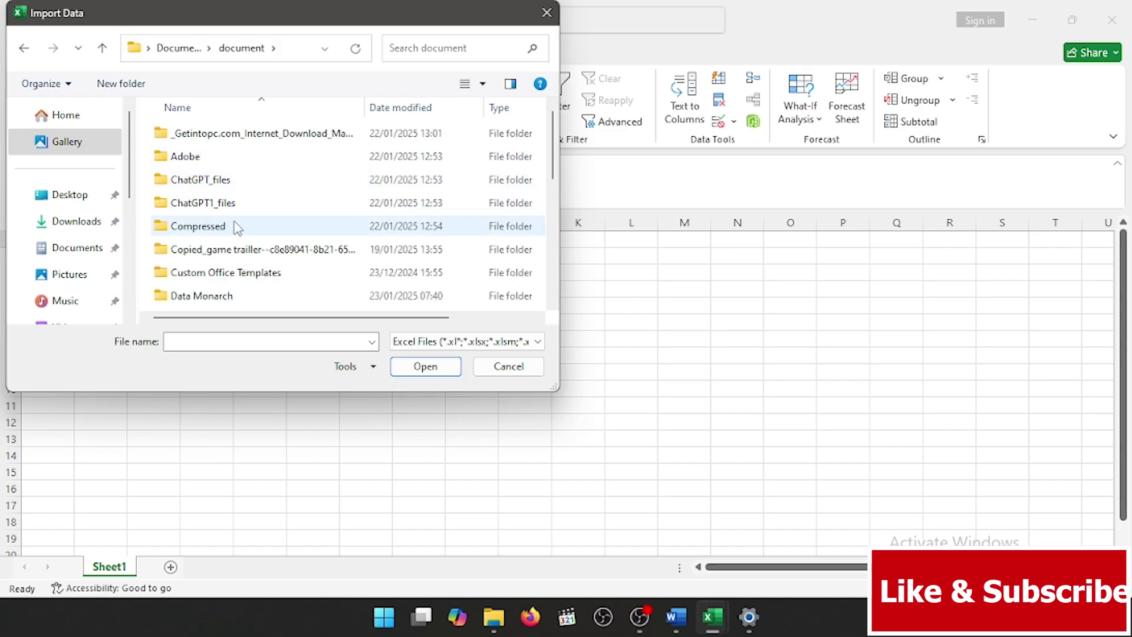
left_click(229, 296)
double_click(229, 297)
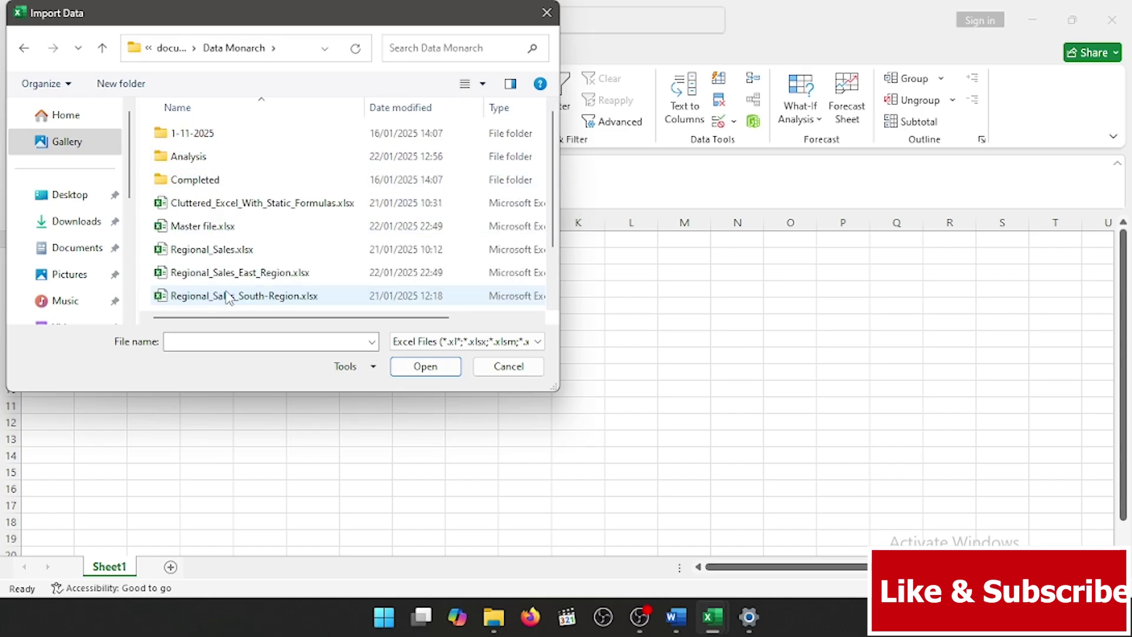
left_click(215, 250)
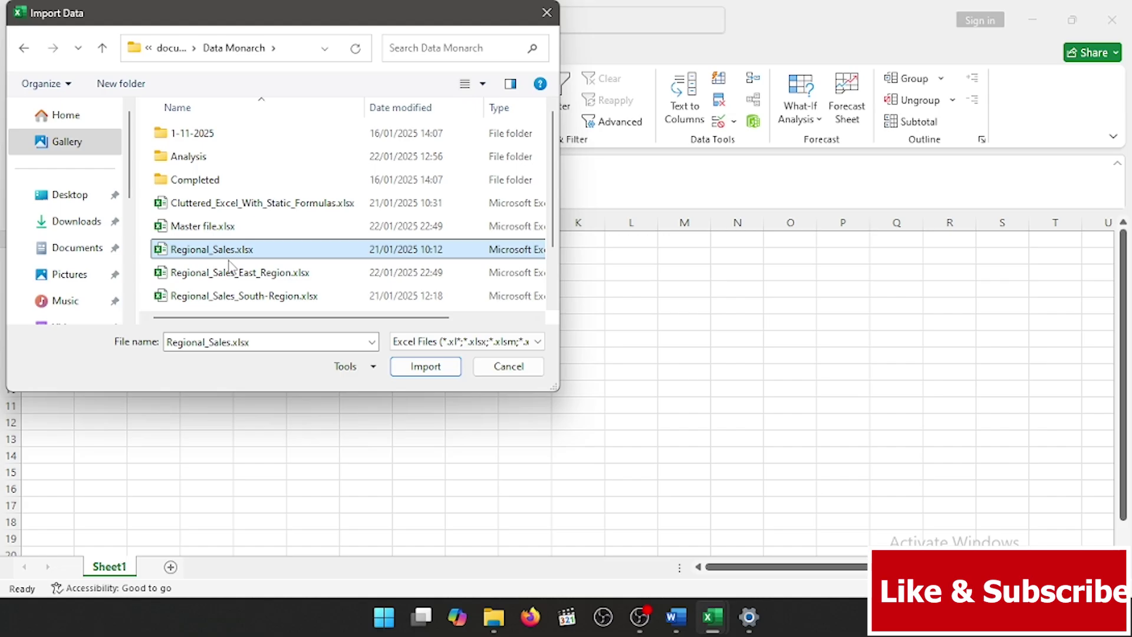
left_click(427, 369)
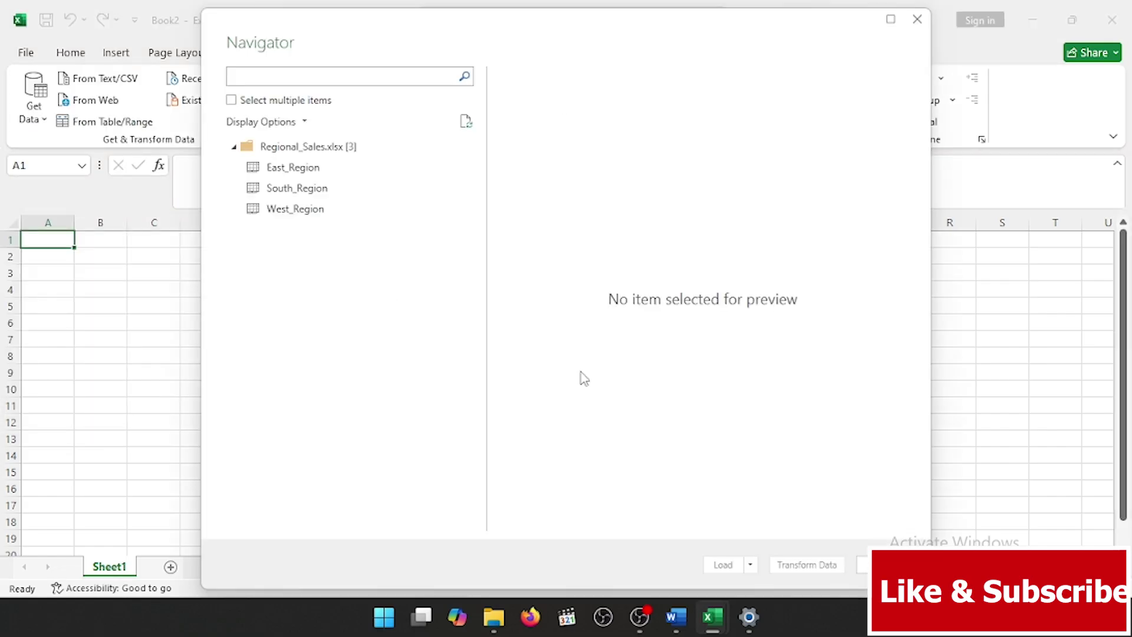
Preview the East_Region sheet in Navigator and load it into the Power Query Editor
left_click(324, 169)
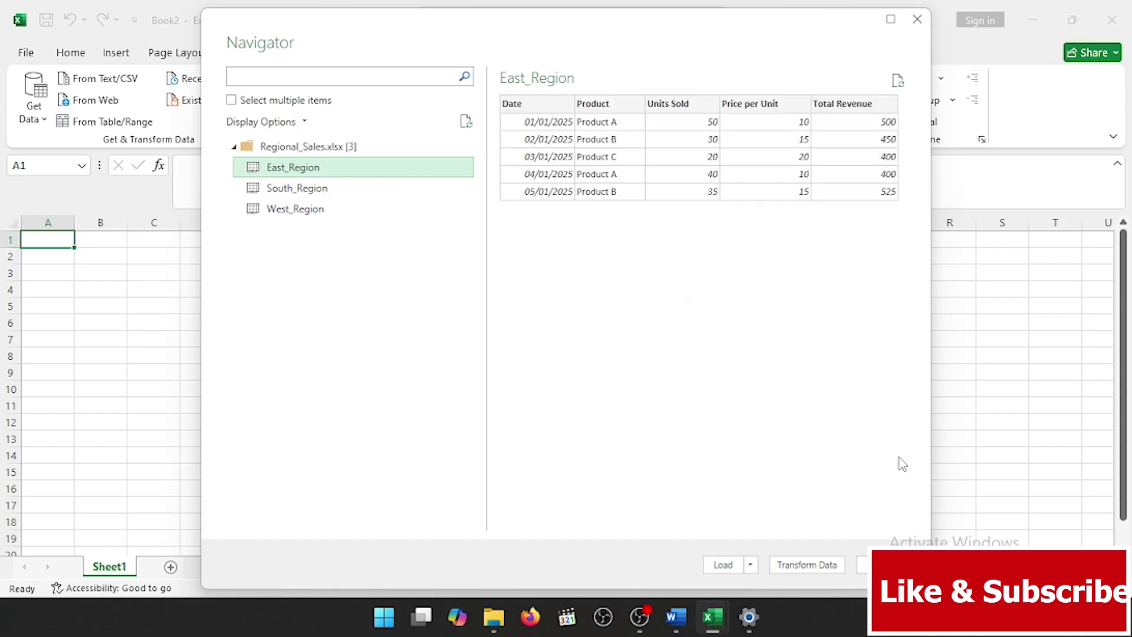
left_click(807, 564)
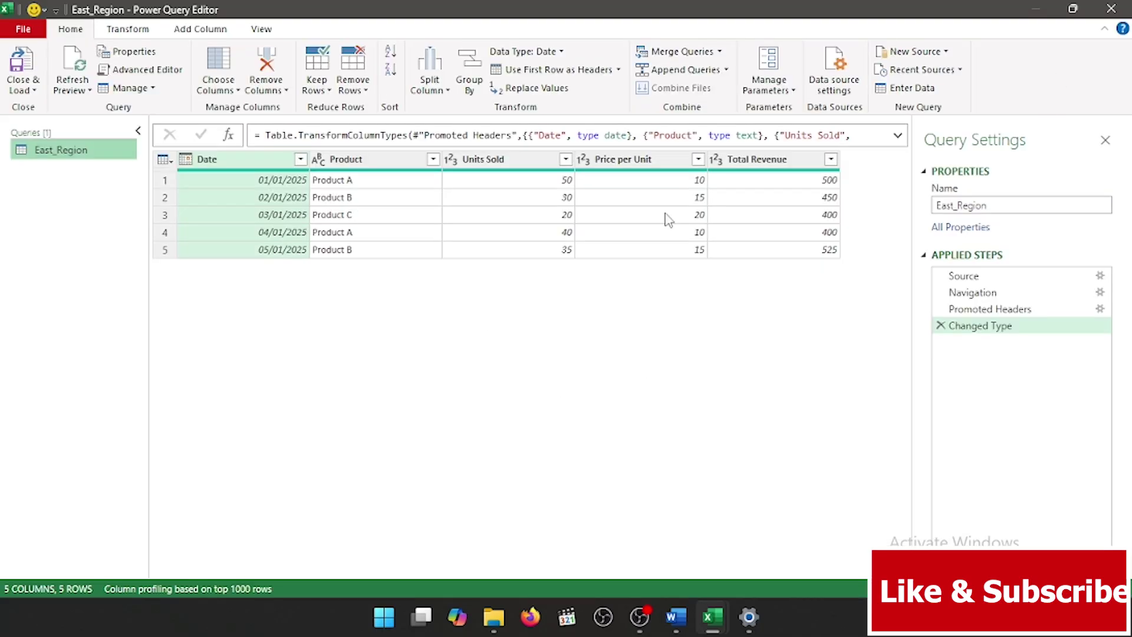
Delete the Changed Type, Promoted Headers and Navigation steps so only Source remains
left_click(941, 325)
left_click(940, 309)
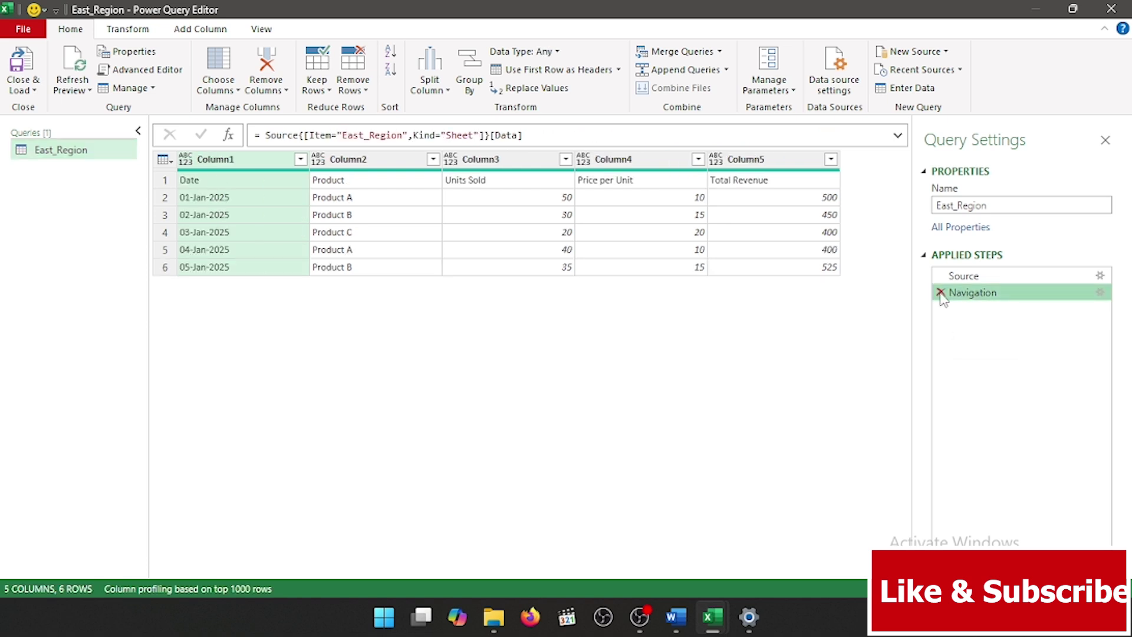
left_click(941, 293)
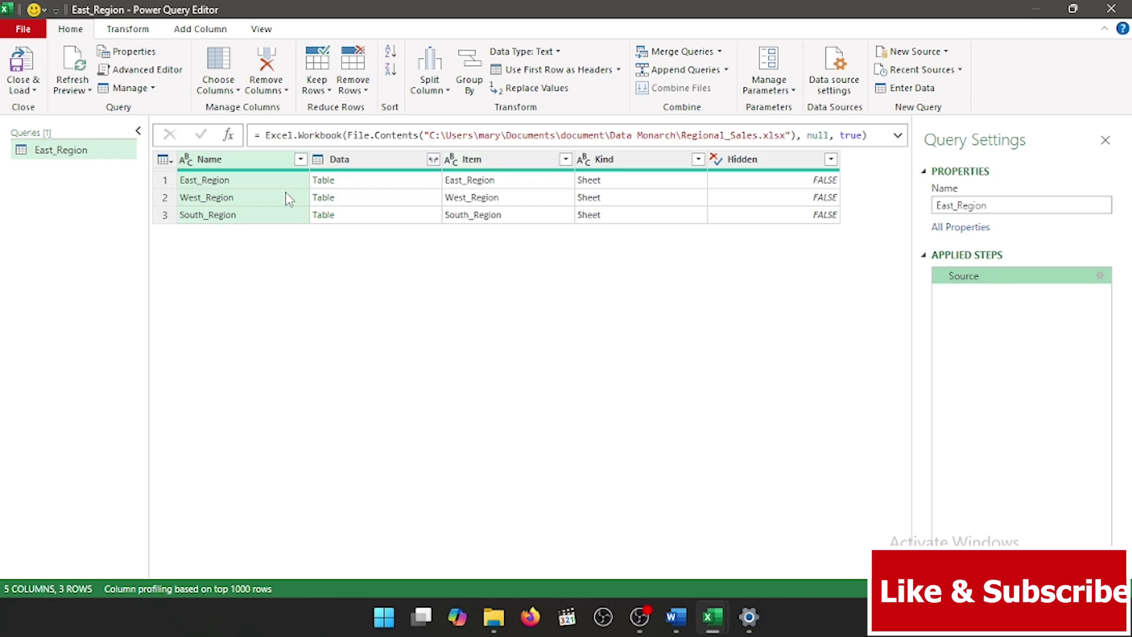
Remove the Item, Kind and Hidden columns, keeping only Name and Data
left_click(487, 162)
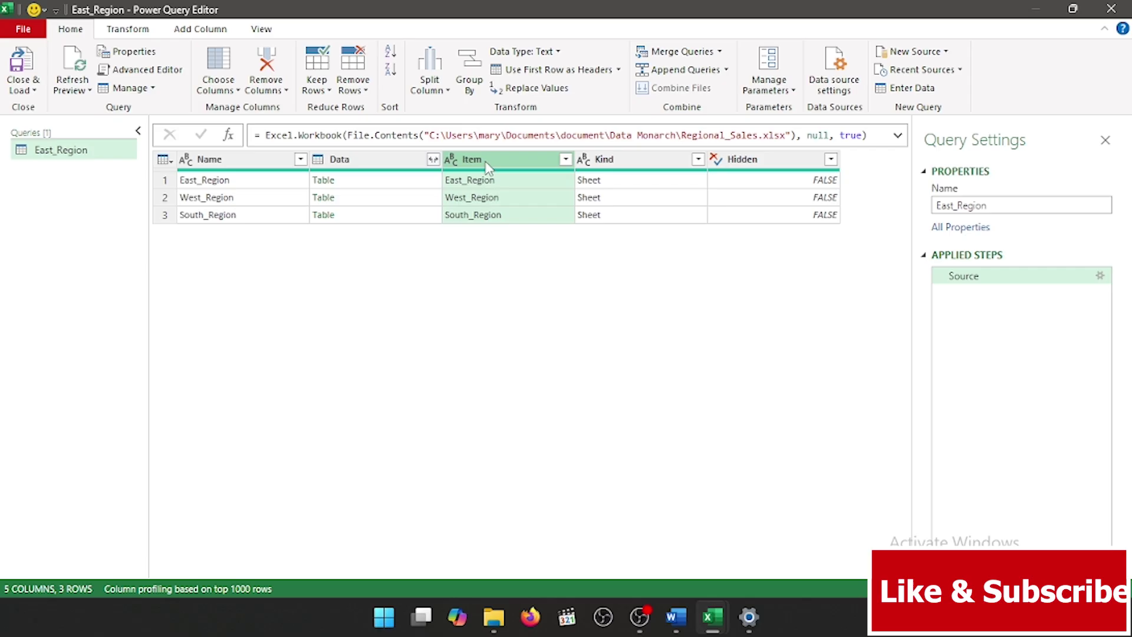
left_click(643, 160, "ctrl")
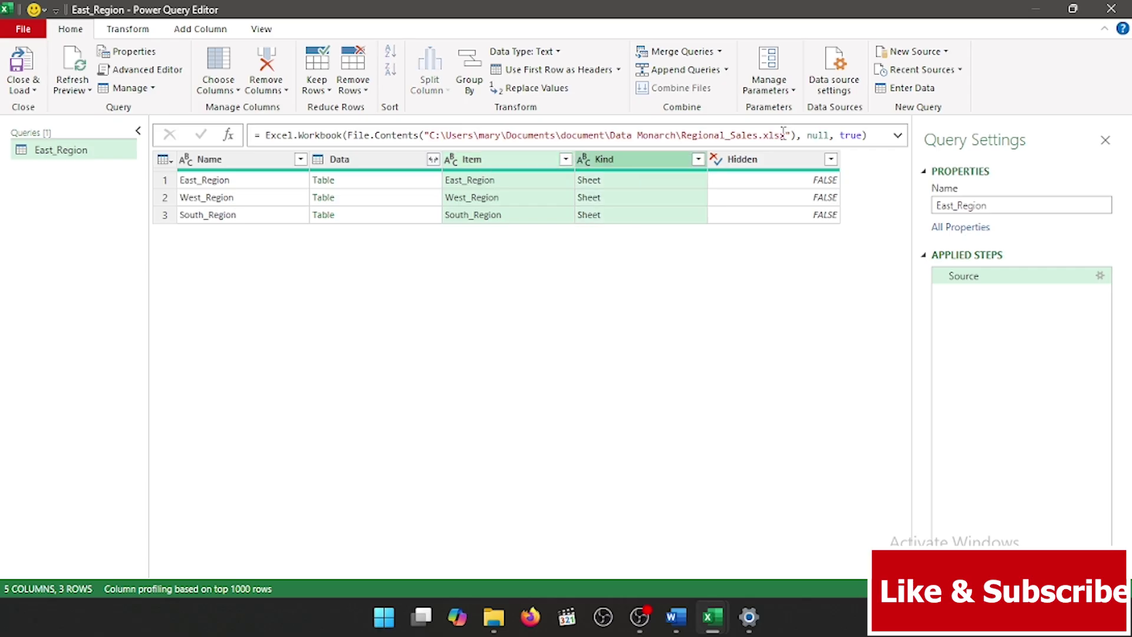
left_click(777, 161, "ctrl")
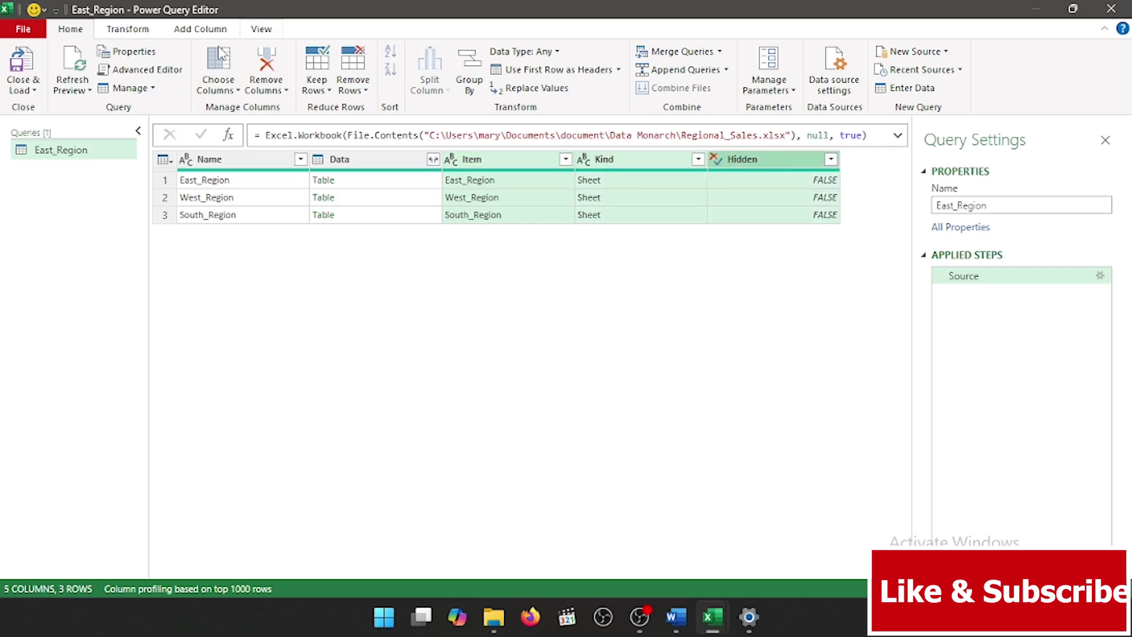
left_click(266, 66)
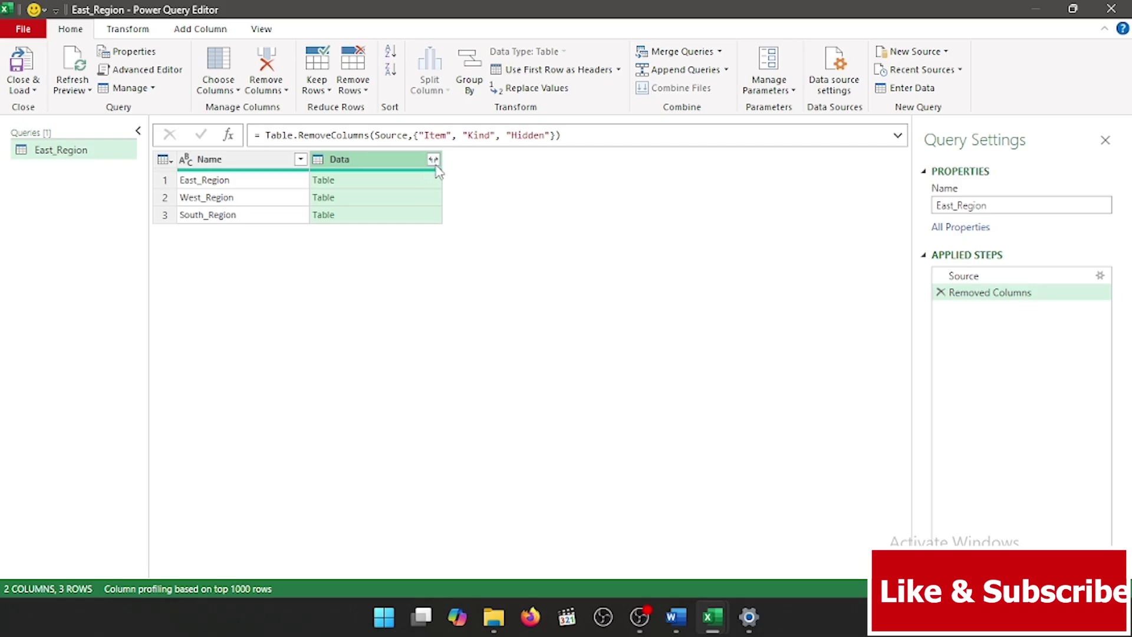
Expand the Data column with all five columns, stacking the three regions into 18 rows
left_click(433, 160)
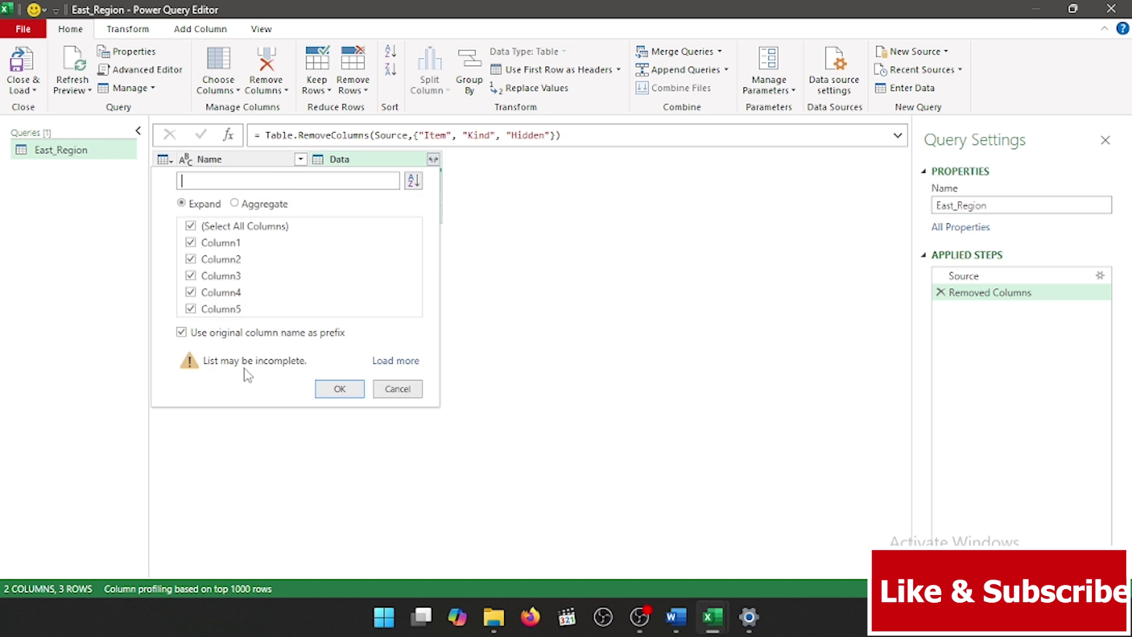
left_click(394, 361)
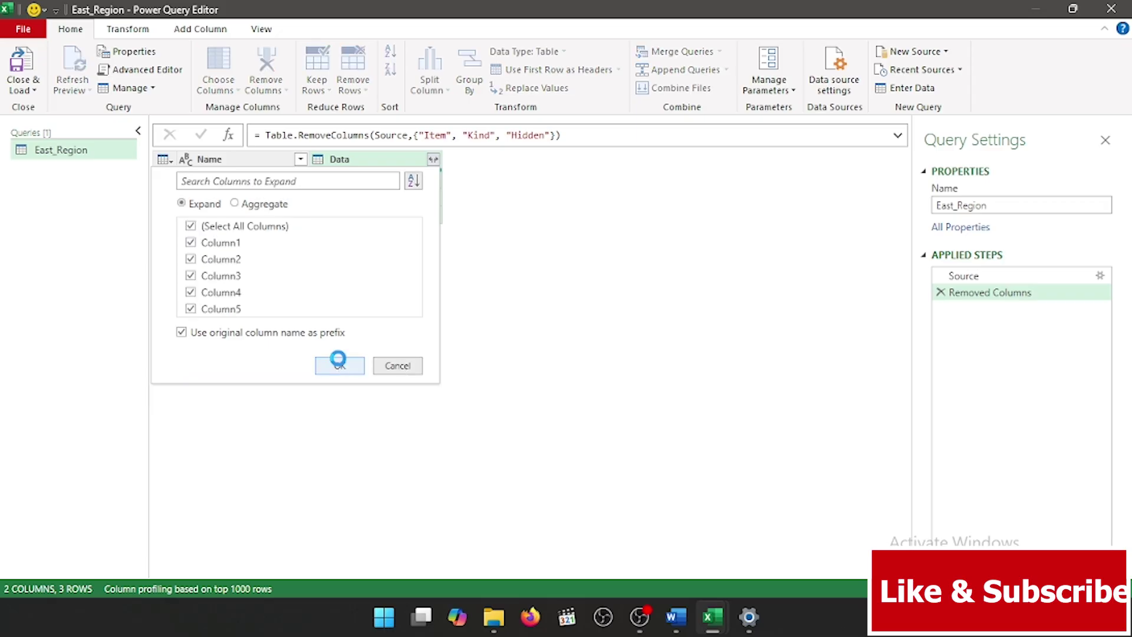
left_click(338, 365)
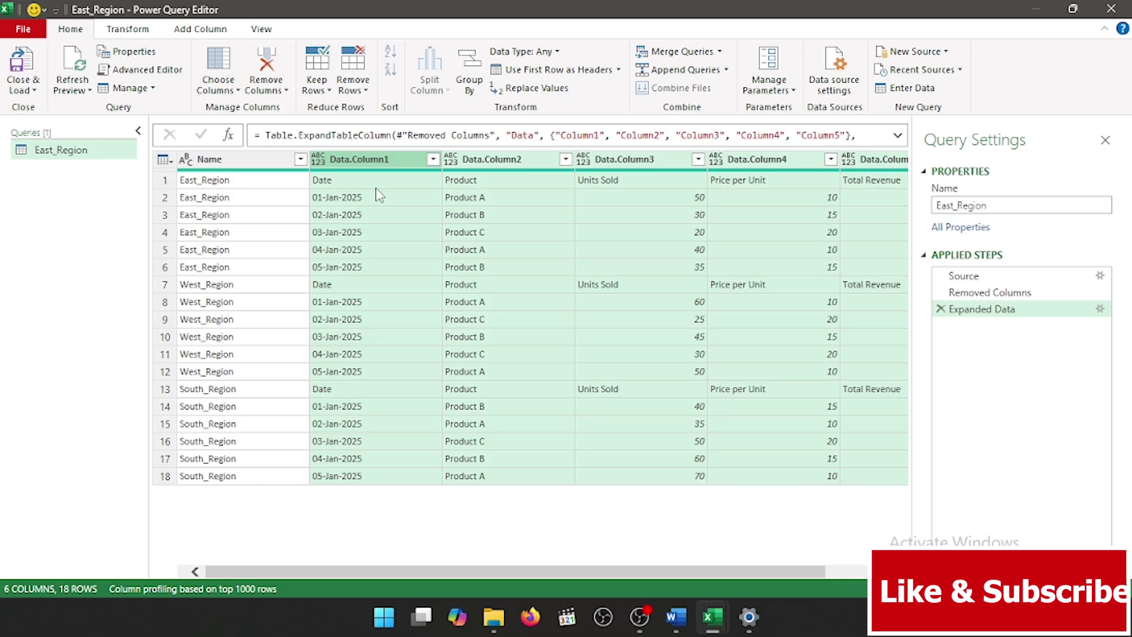
Promote the first row to headers, filter out repeated 'Product' rows, and load the result
left_click(538, 70)
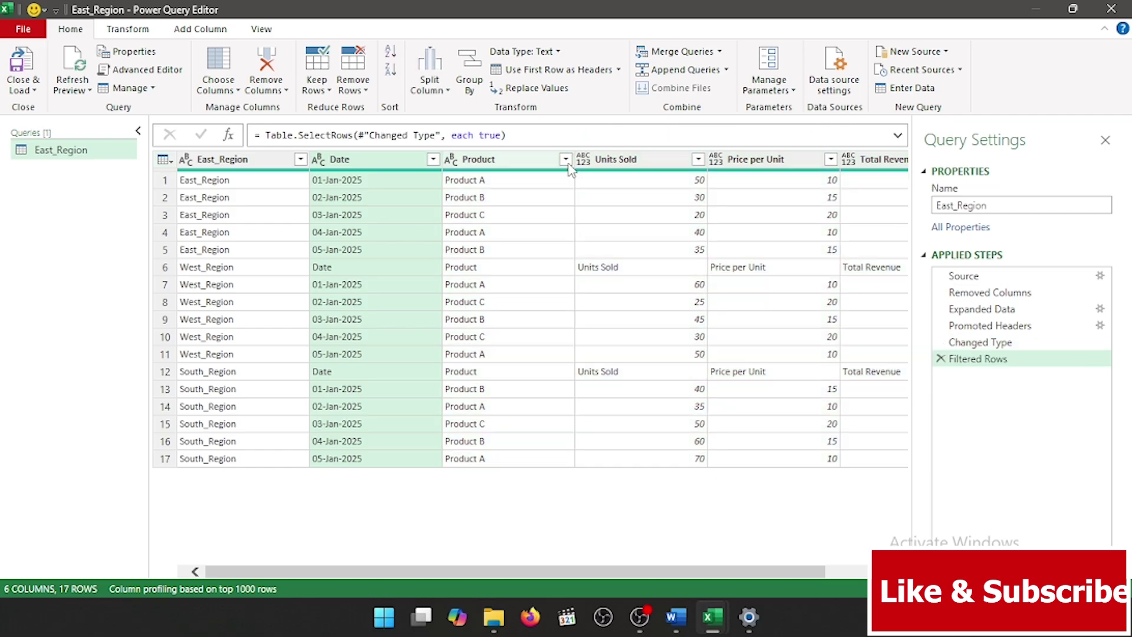
left_click(566, 159)
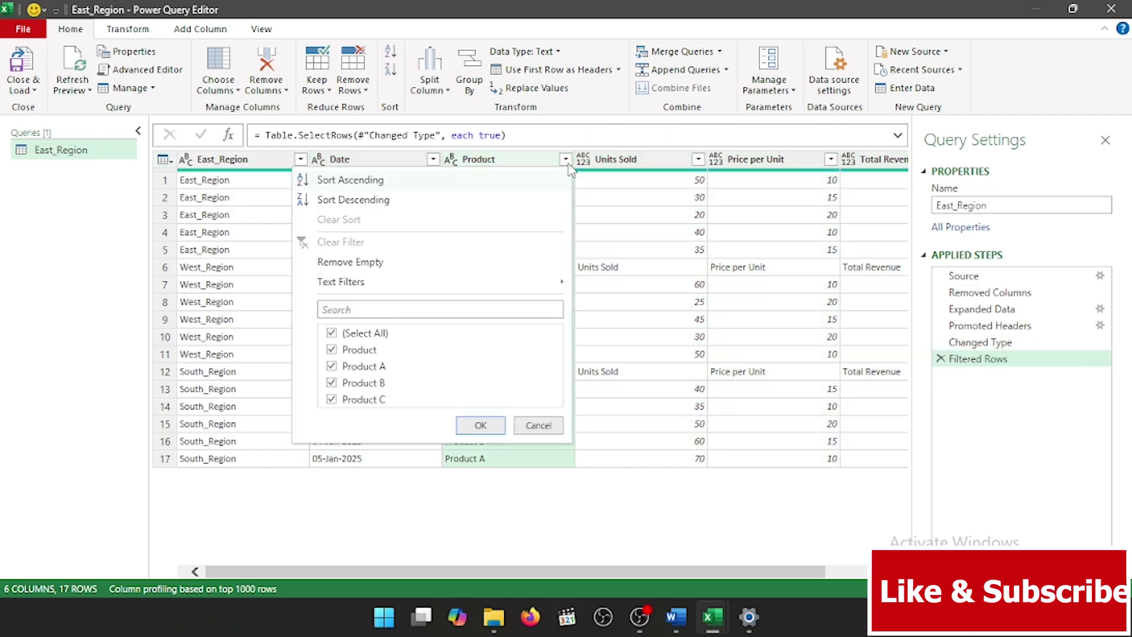
left_click(331, 350)
left_click(481, 425)
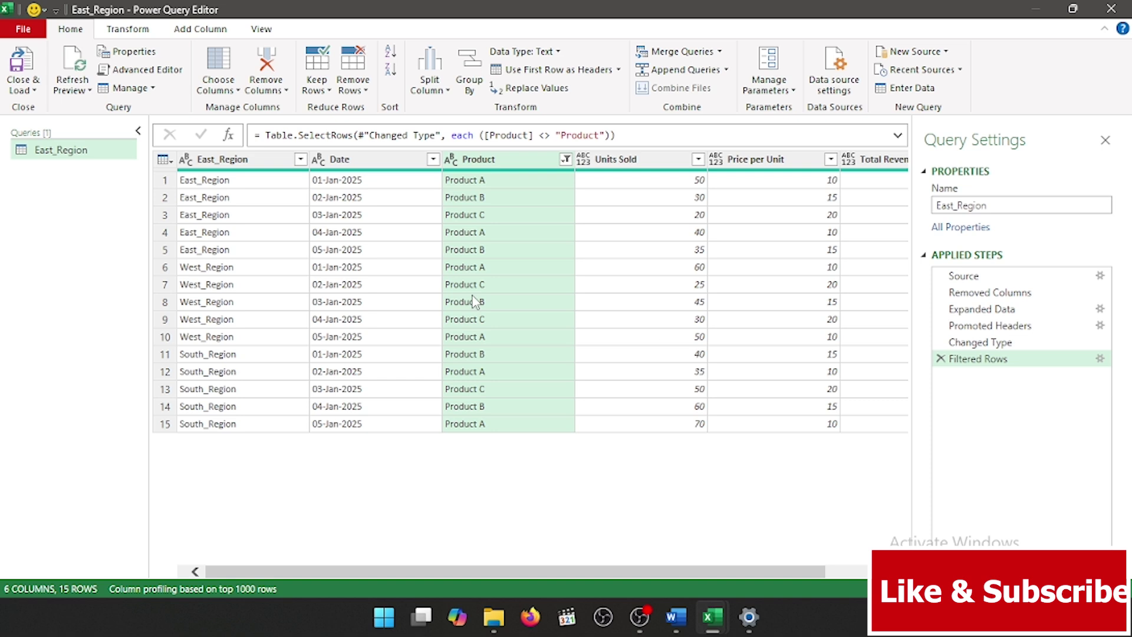
left_click(22, 62)
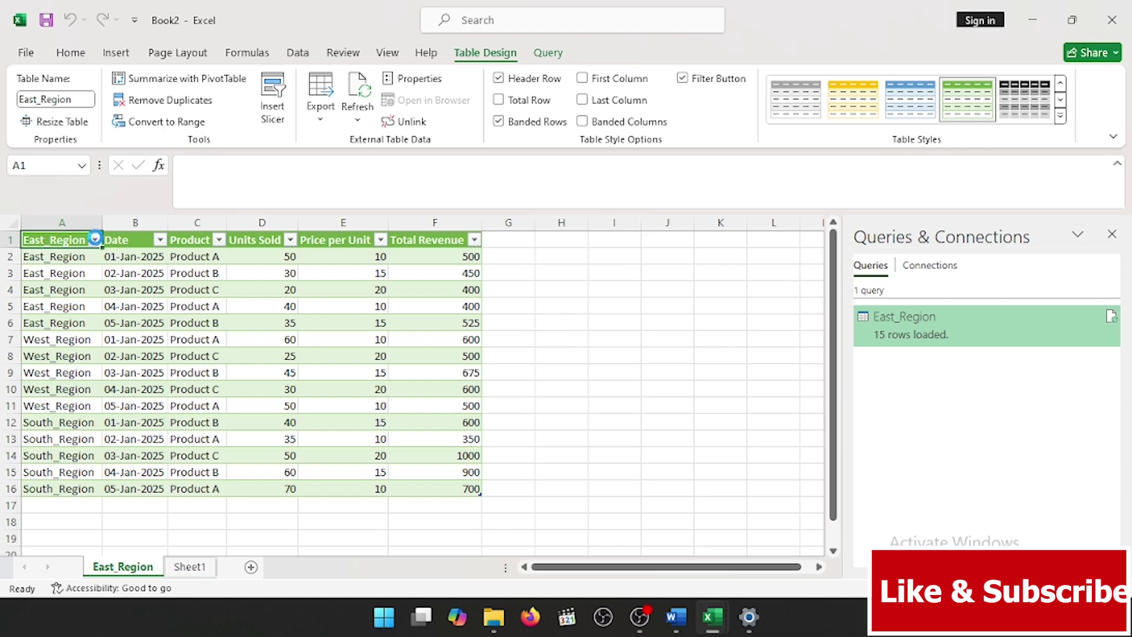
Check which regions the East_Region table contains using its filter dropdown
left_click(94, 240)
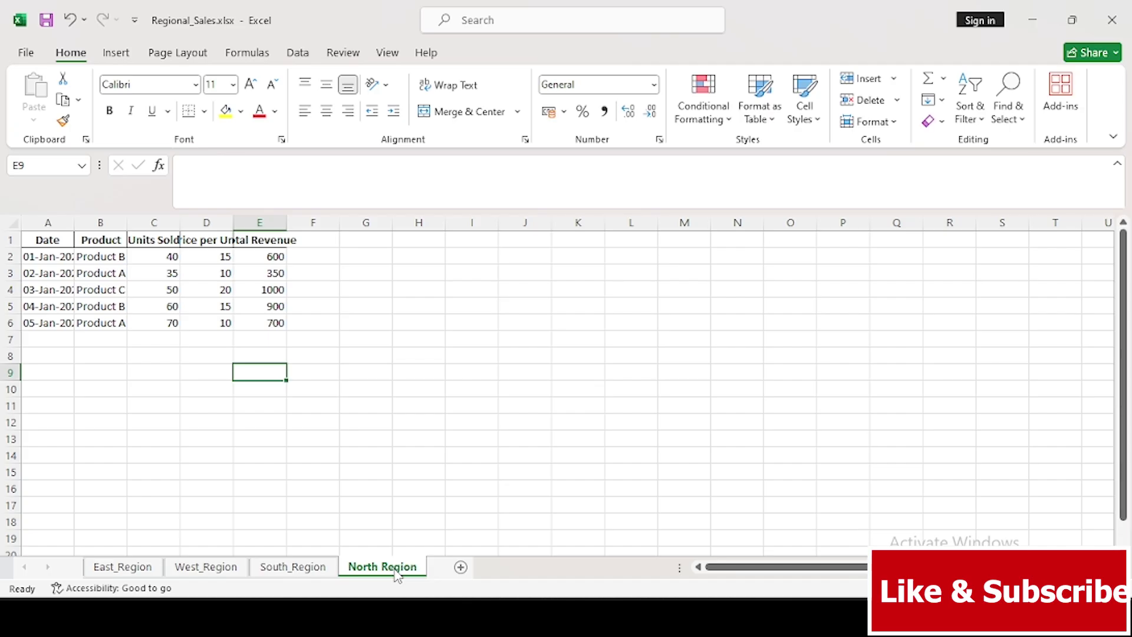
Close the Regional_Sales.xlsx window to return to Master file.xlsx
left_click(1038, 20)
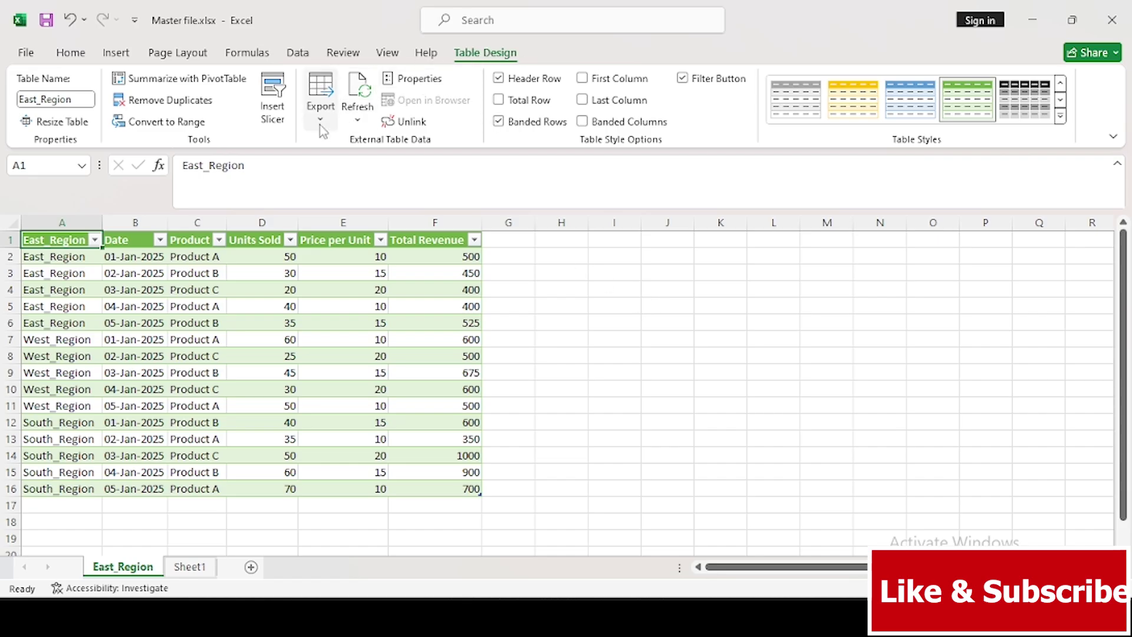
Refresh the combined table and confirm North Region appears in column A's filter list
left_click(362, 91)
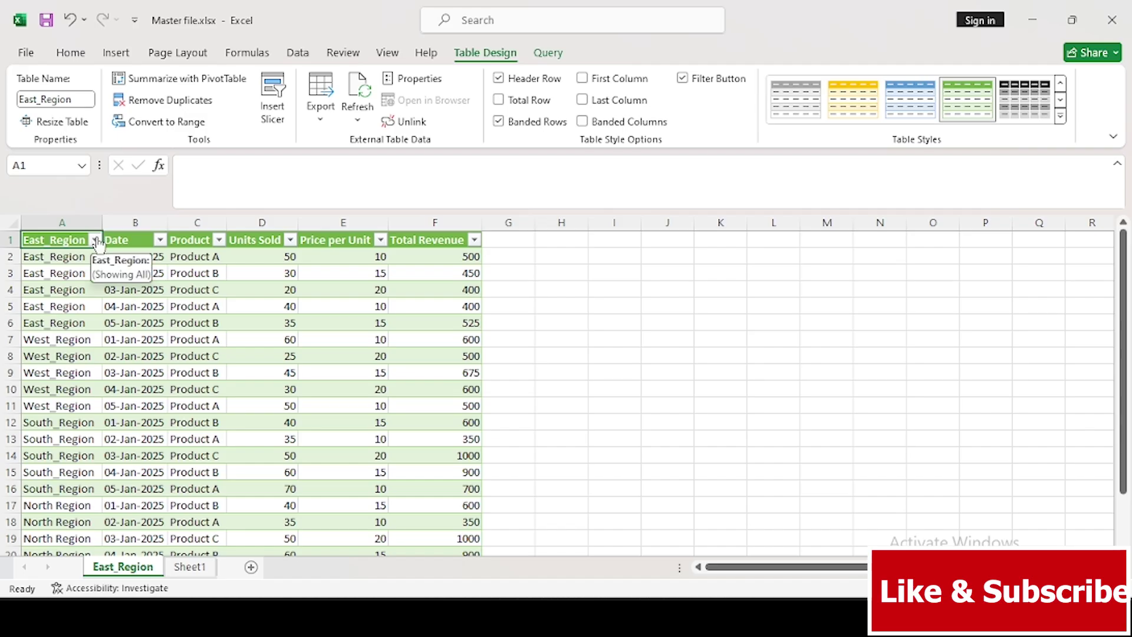
left_click(95, 240)
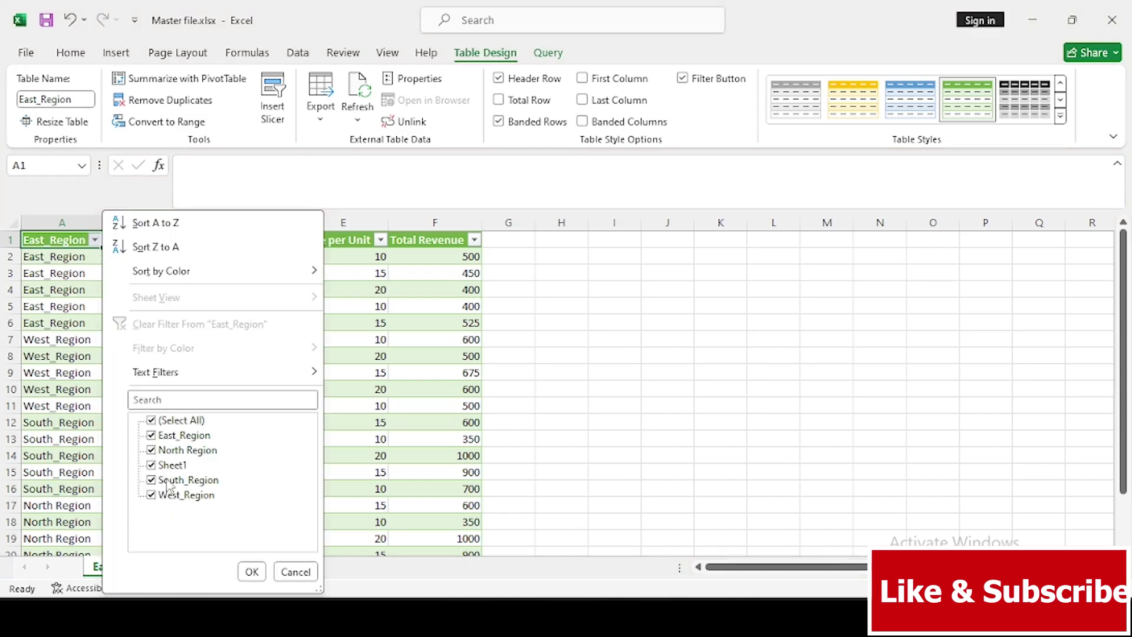